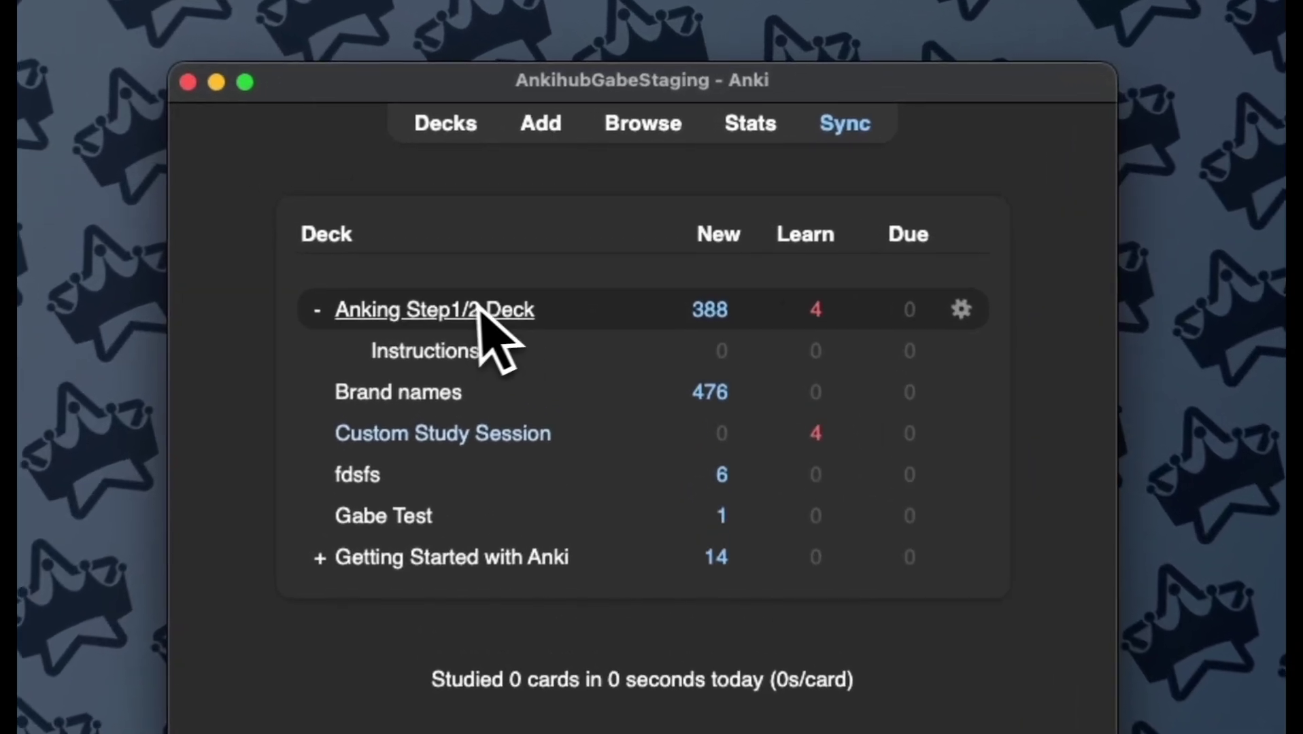
Step: Smart Search the Anking Step1/2 Deck for copd with the preset resource filters cleared
click(557, 251)
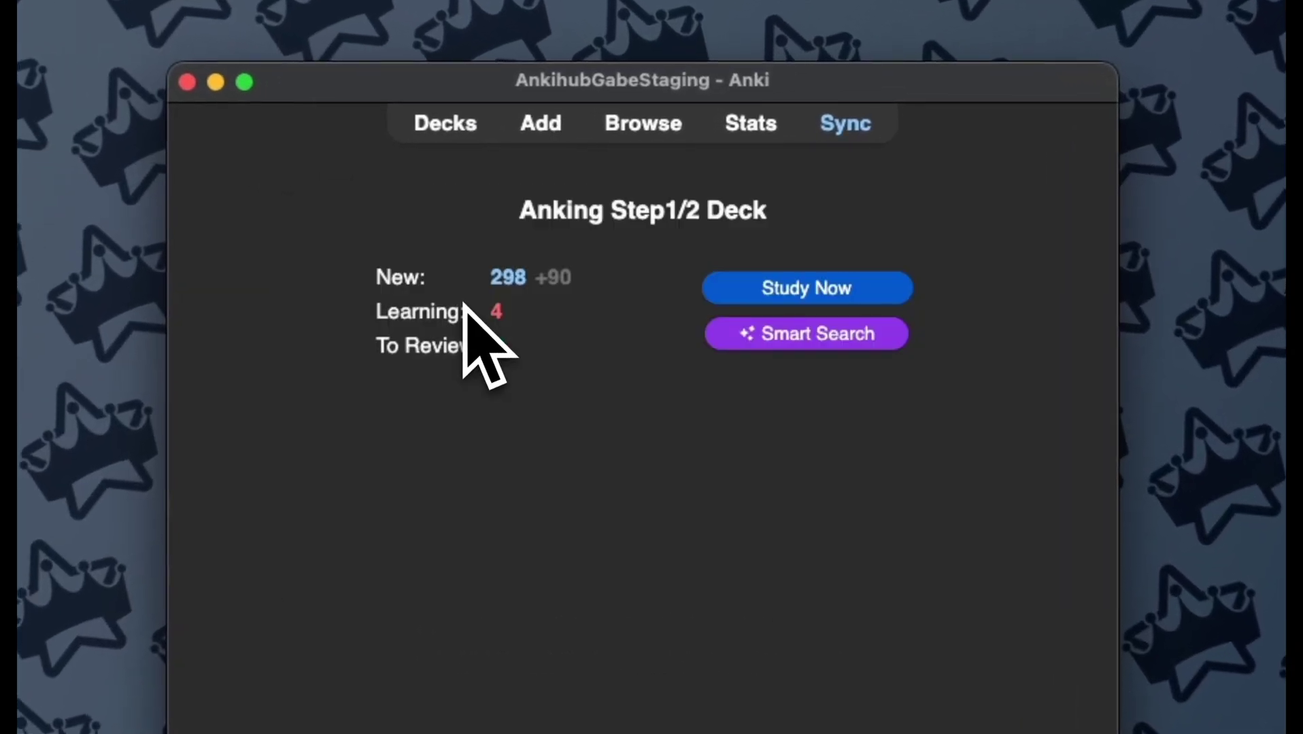
click(837, 340)
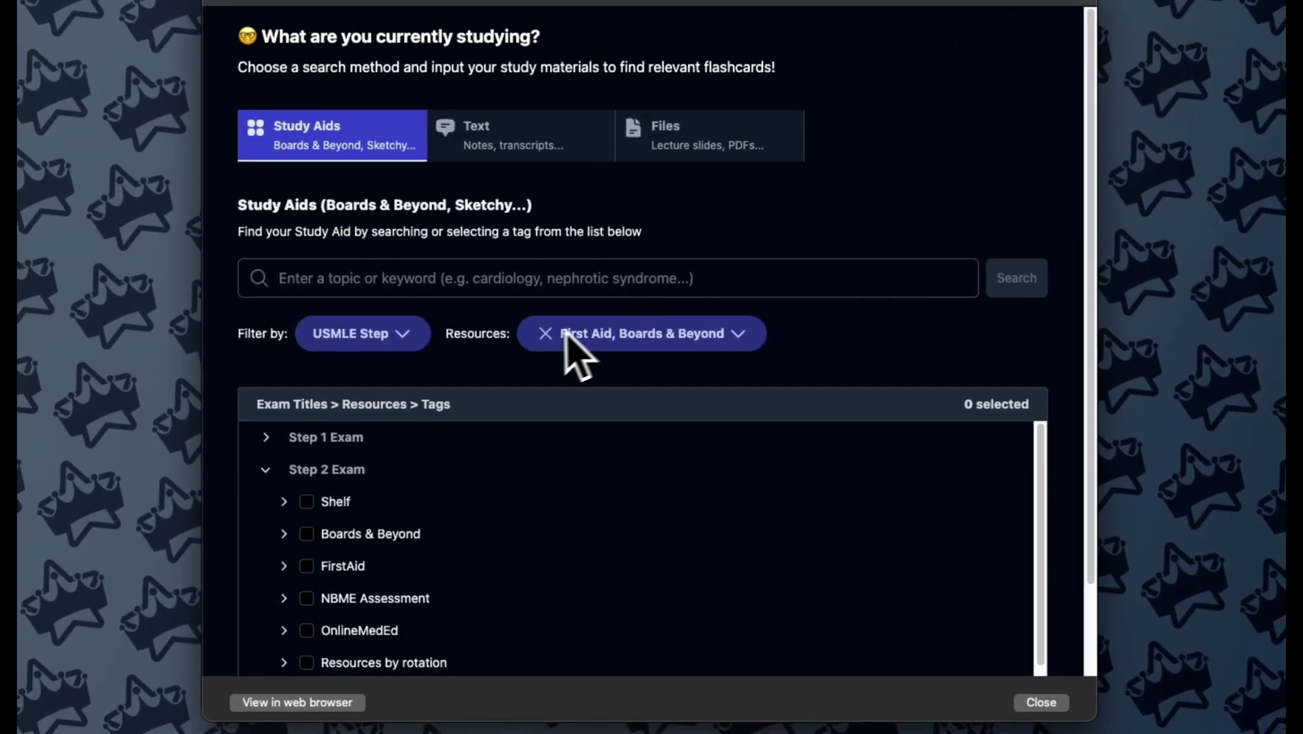
click(544, 333)
click(562, 290)
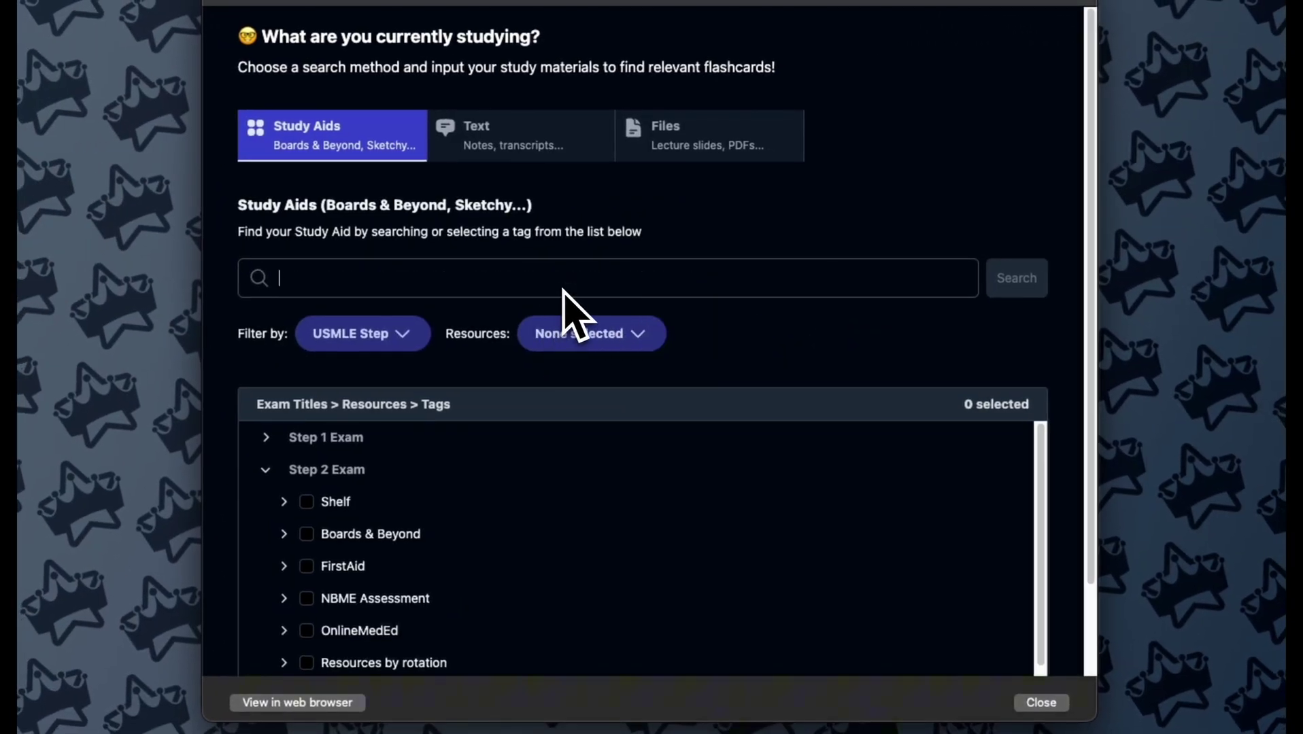
text(copd)
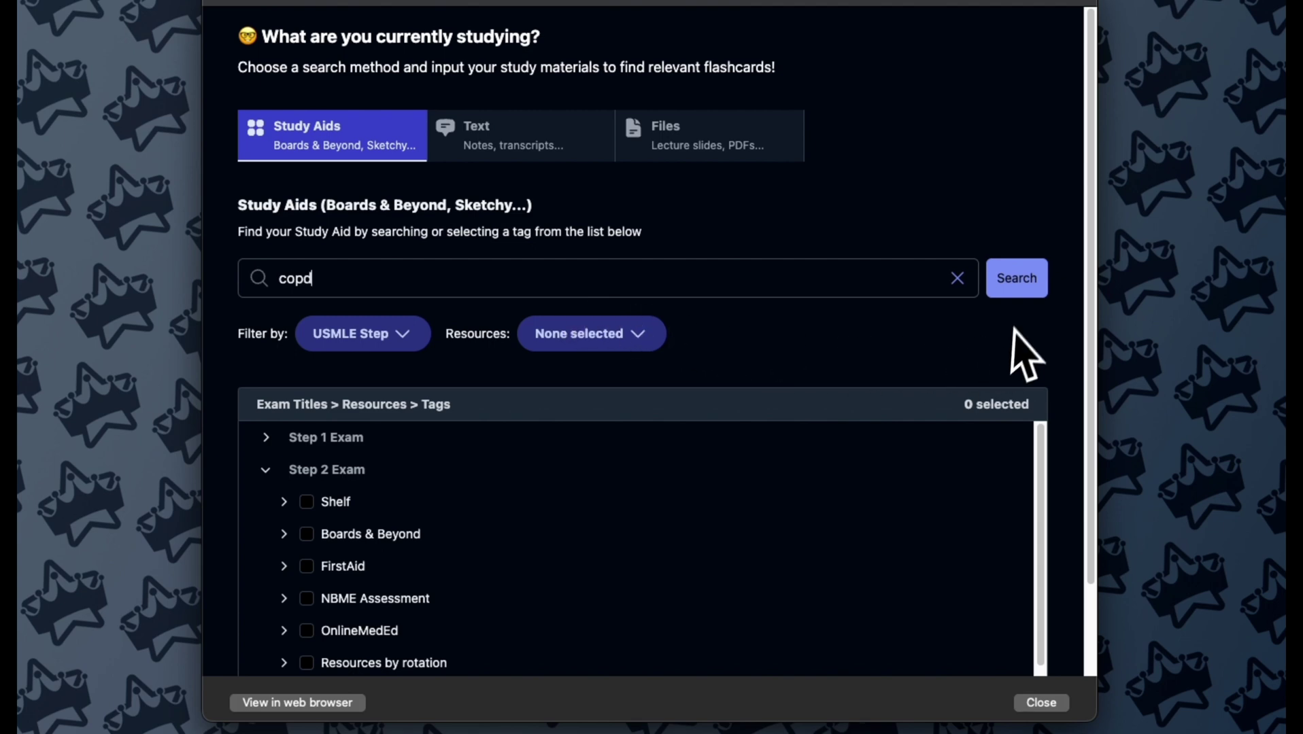
click(1018, 280)
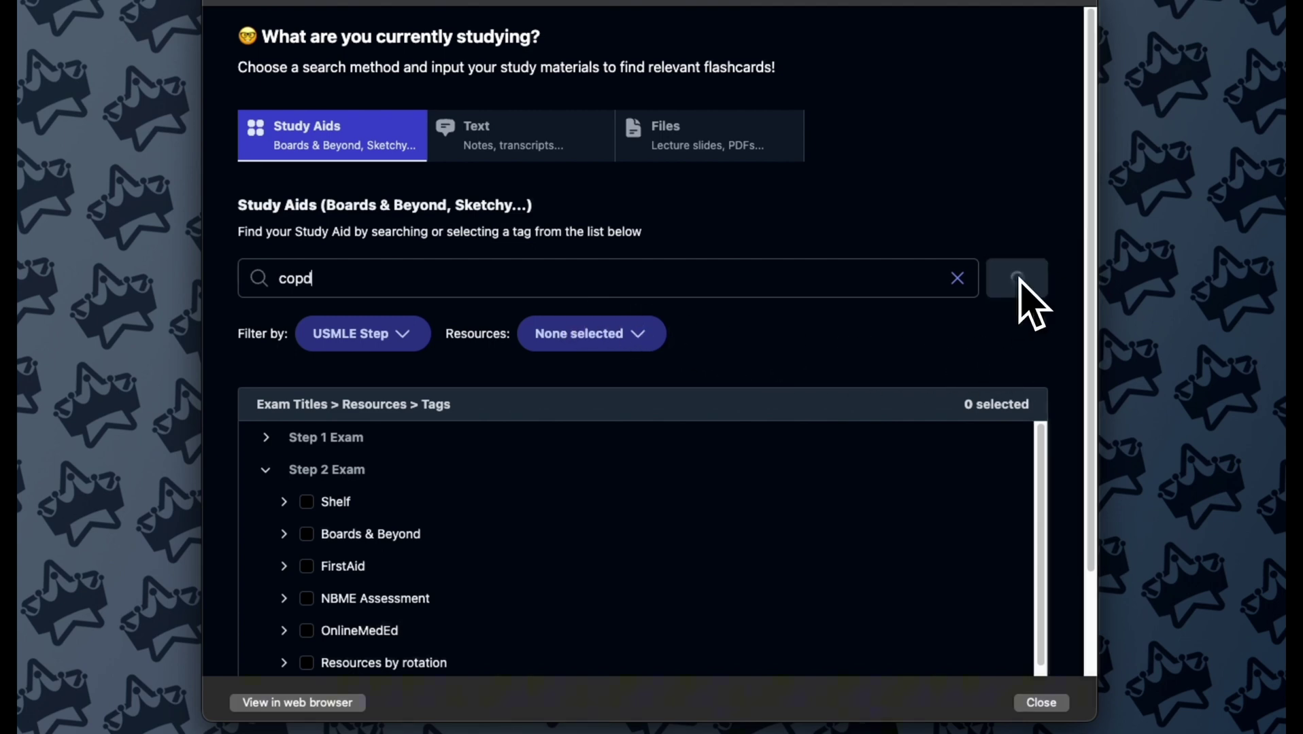
Step: Limit the copd results to First Aid and Boards & Beyond, giving 205 notes
click(628, 487)
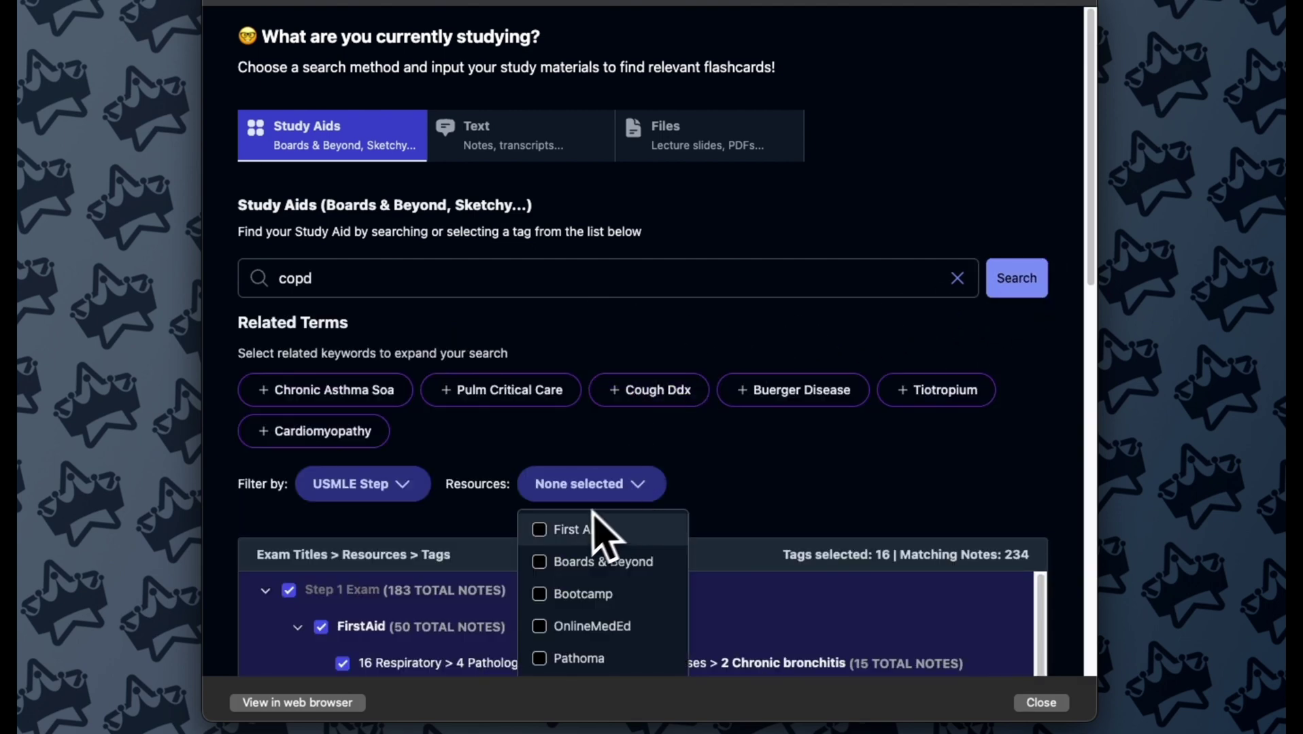
click(574, 530)
click(567, 562)
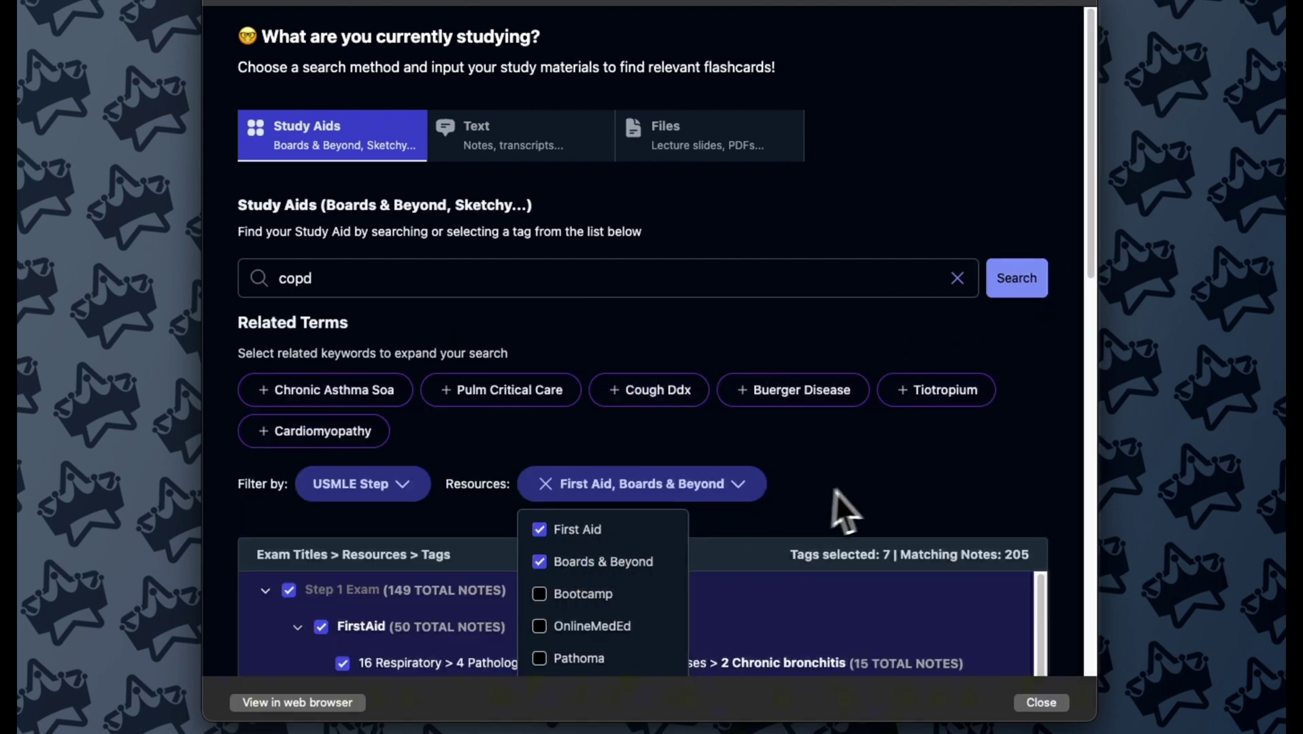
click(913, 478)
scroll(1076, 477, down, 6)
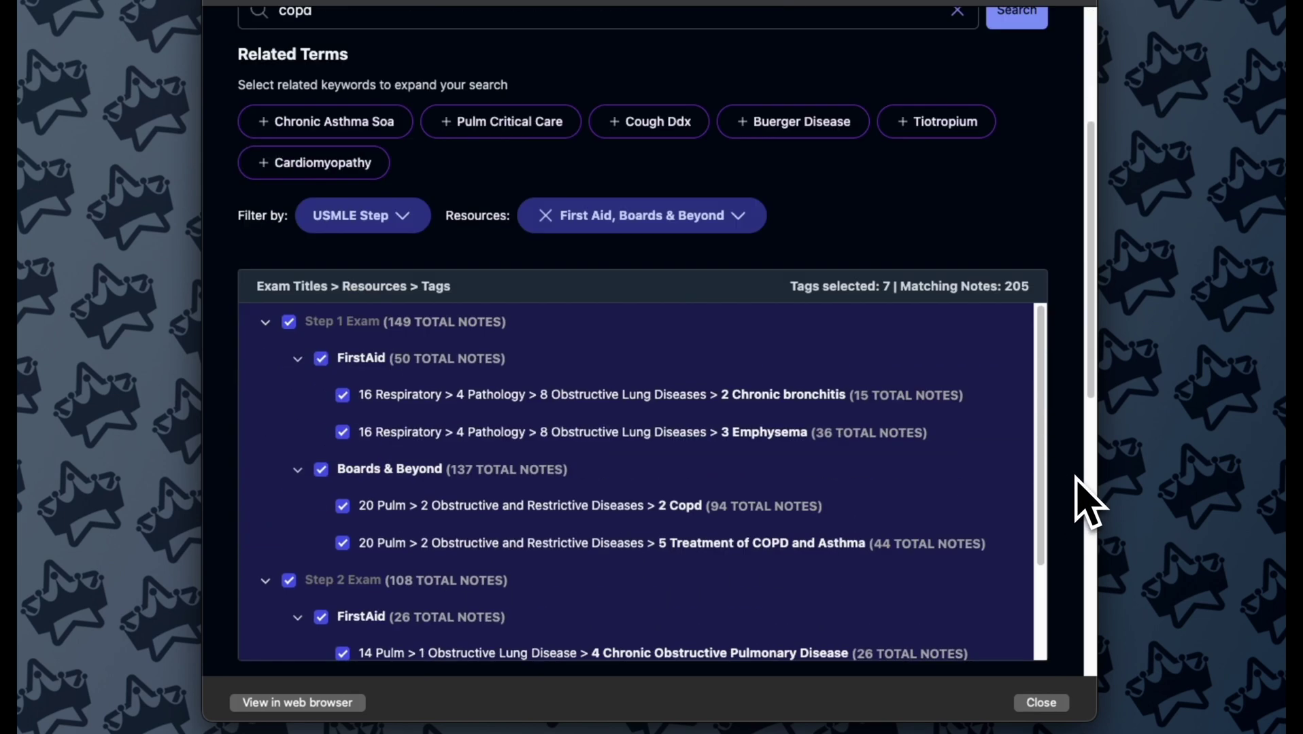
scroll(703, 279, down, 2)
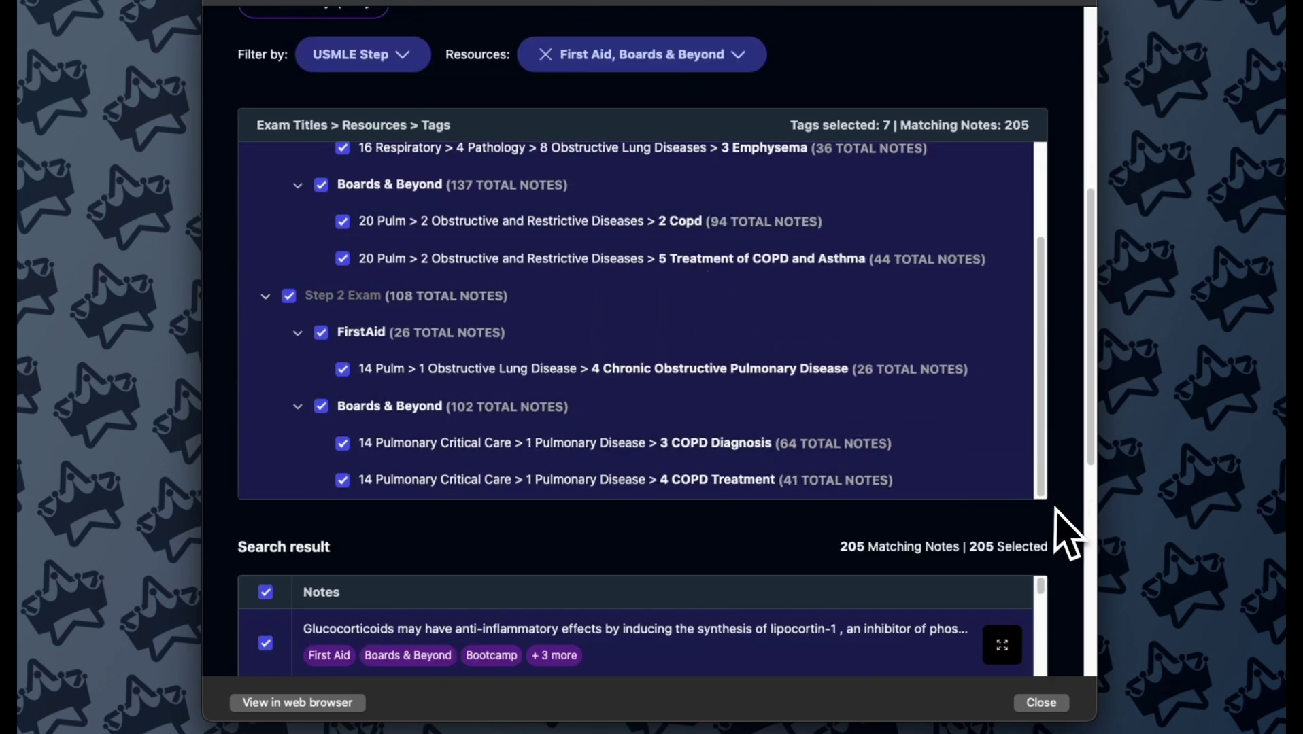
scroll(1078, 541, down, 7)
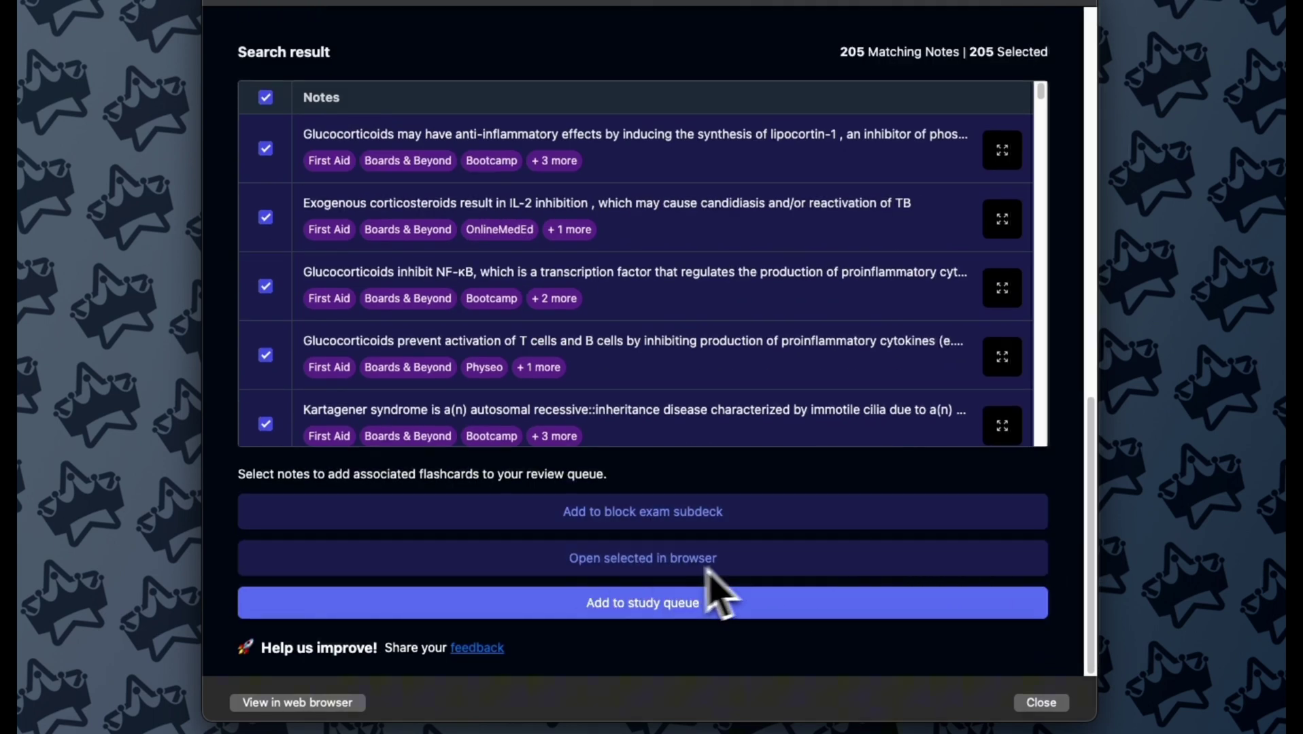
Step: Put the 206 found notes into a new 'Pulmonology Block Exam' subdeck due October 31, 2025
click(679, 604)
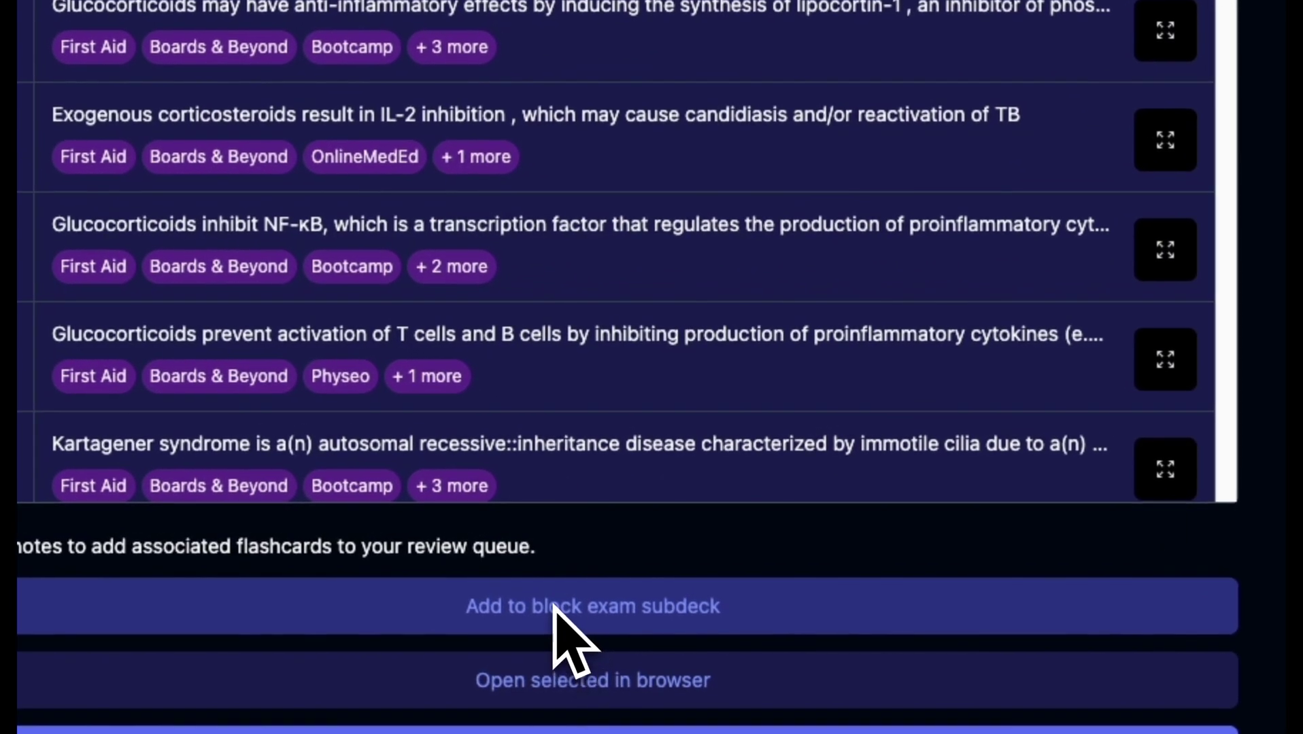
click(552, 605)
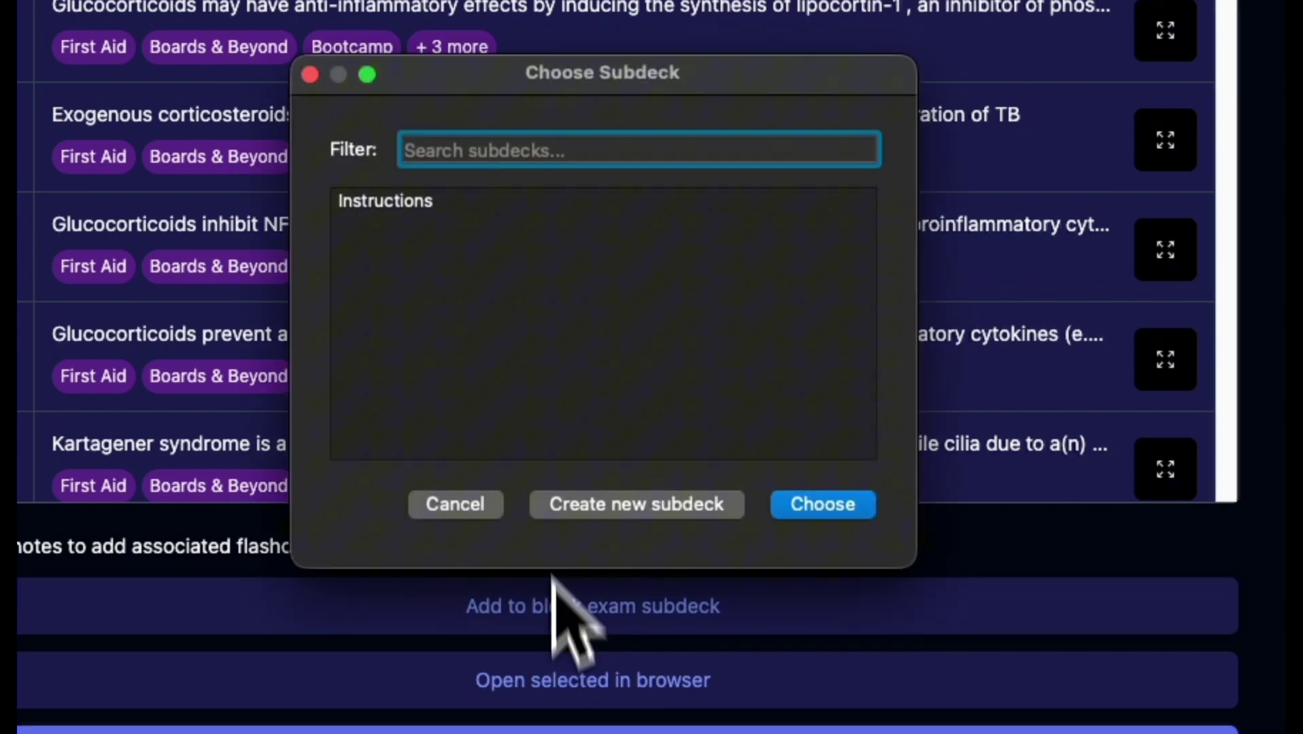
click(596, 505)
text(Pulmonology)
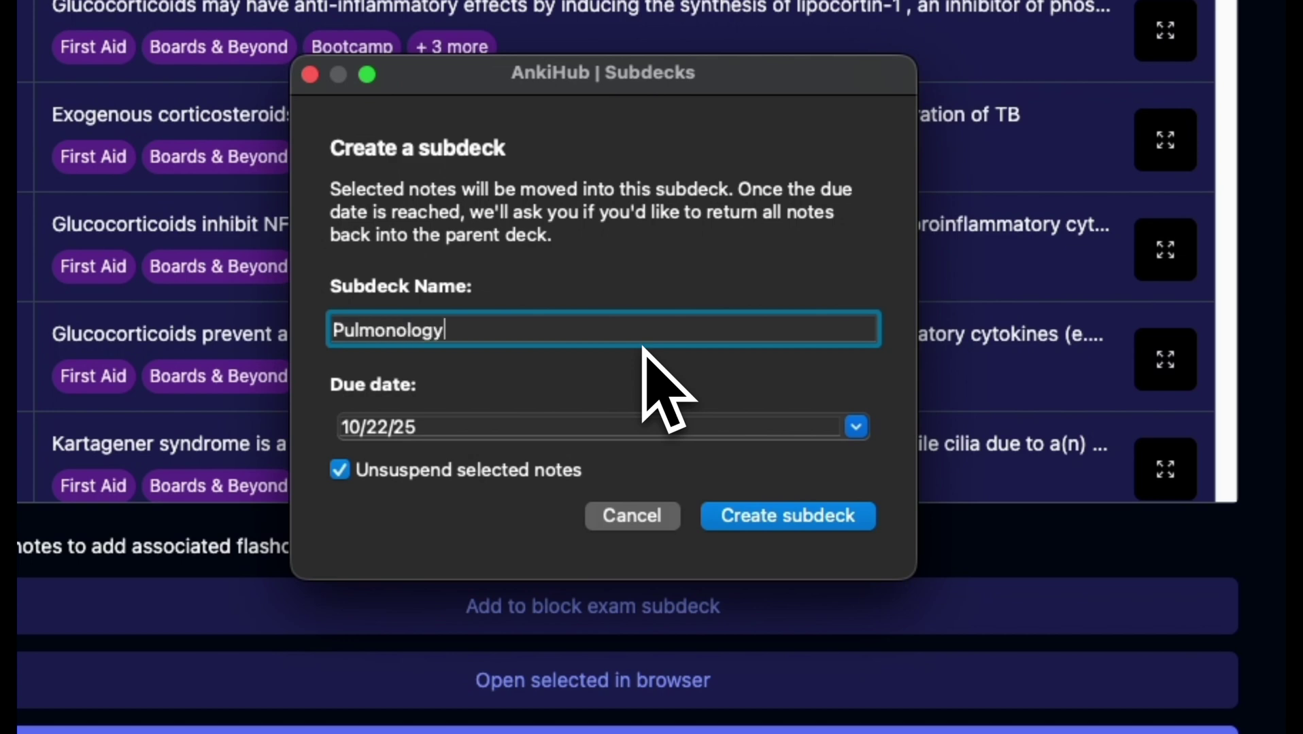
text( Block Exam)
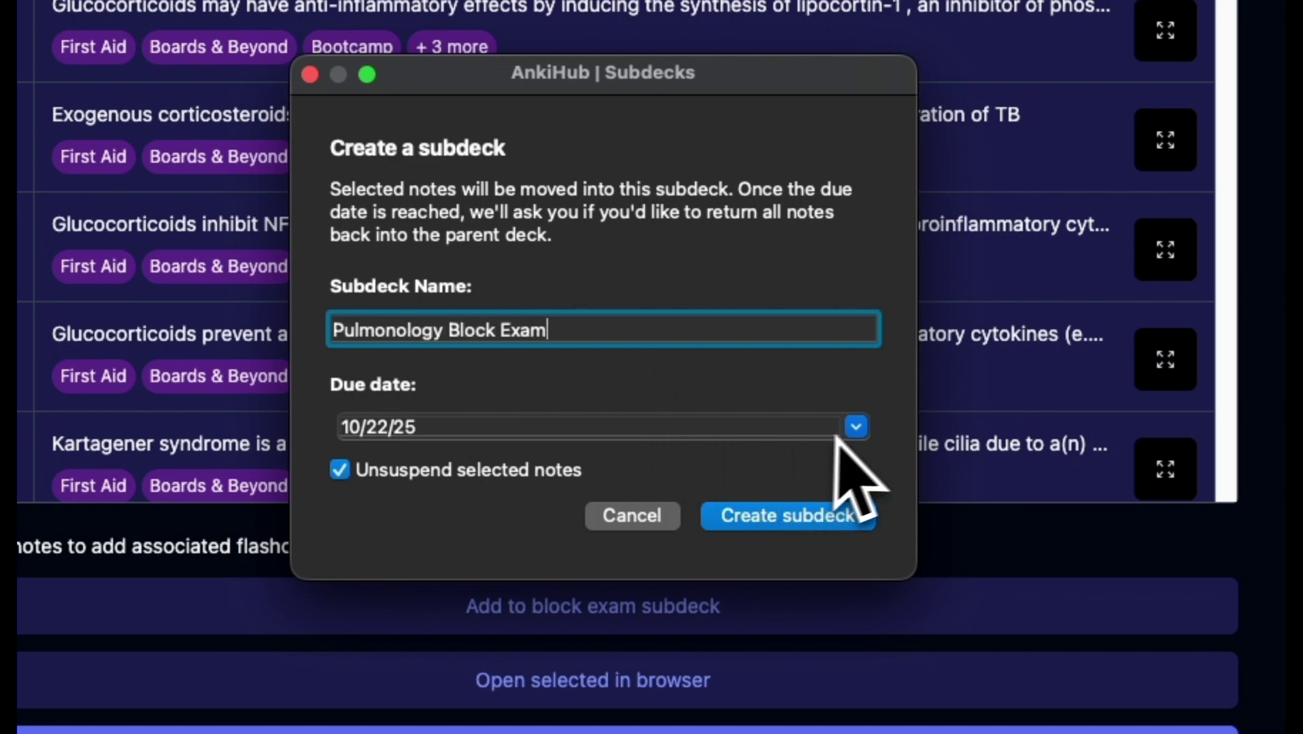
click(858, 429)
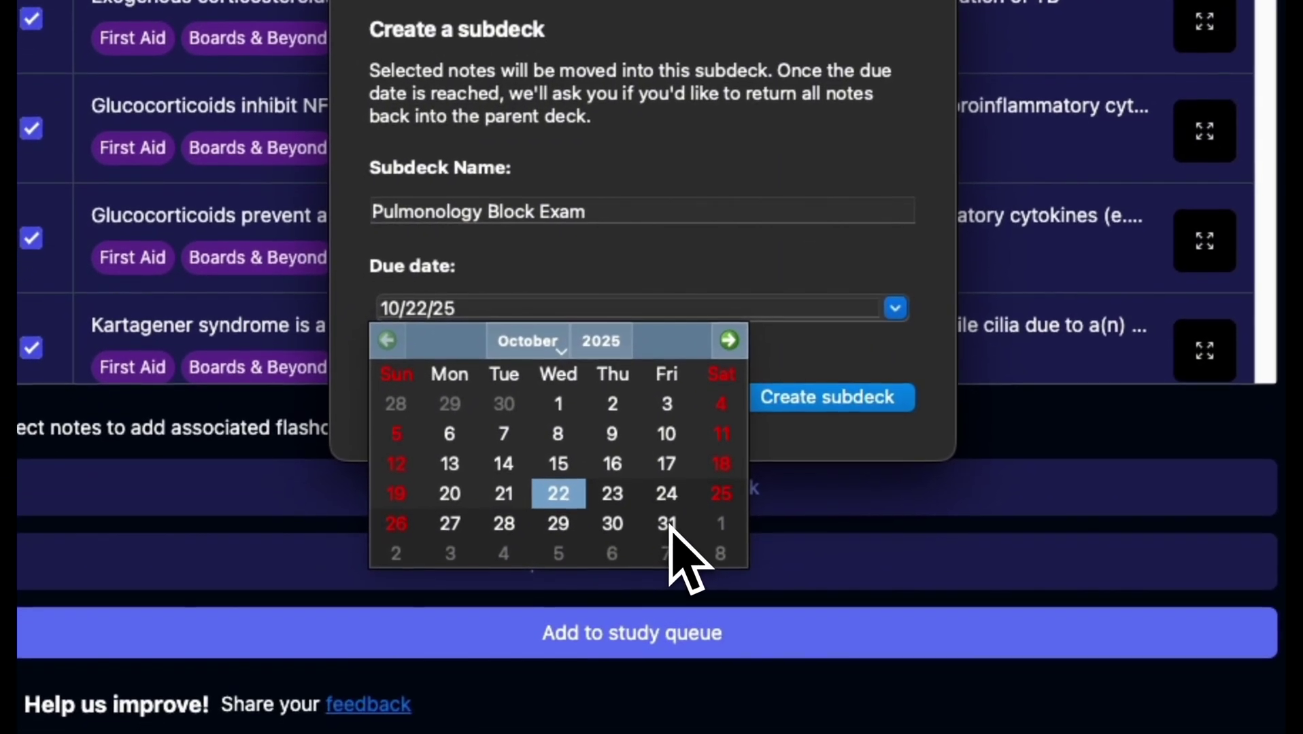
click(666, 523)
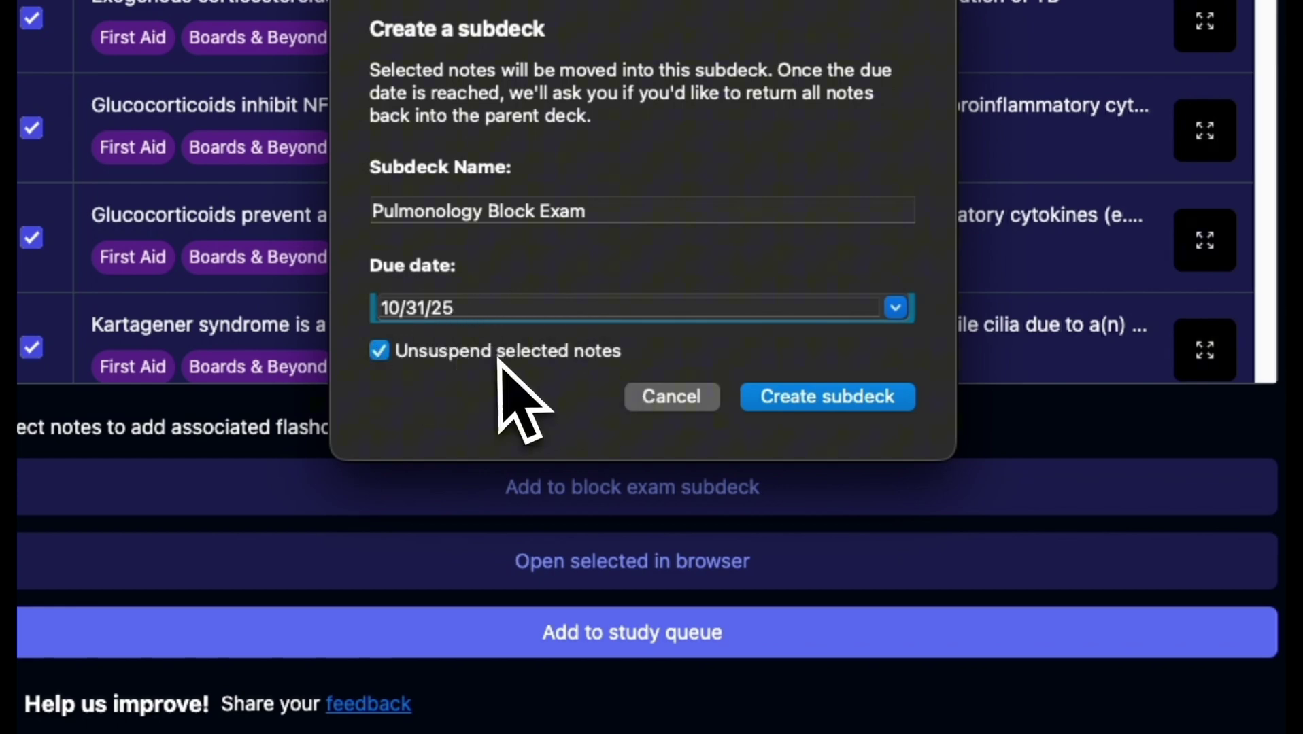
click(823, 398)
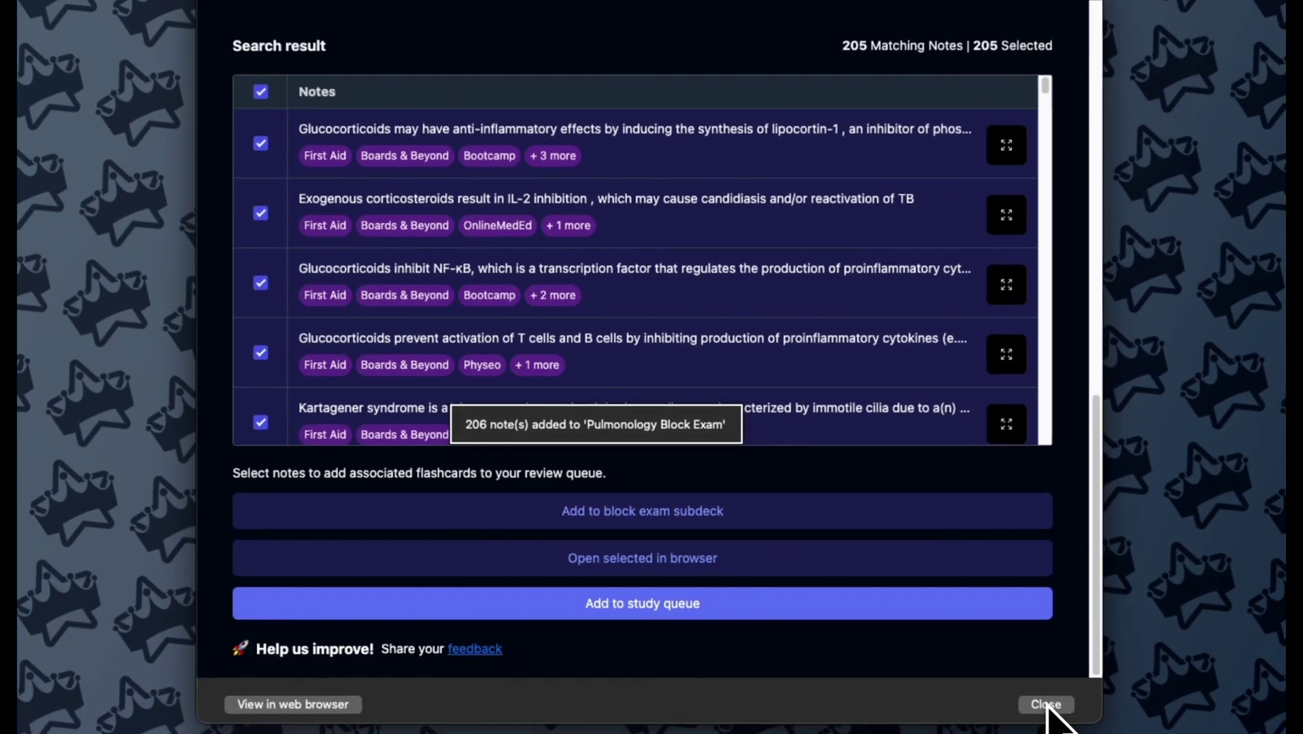
Step: Close the Smart Search window to return to the deck list
click(1054, 716)
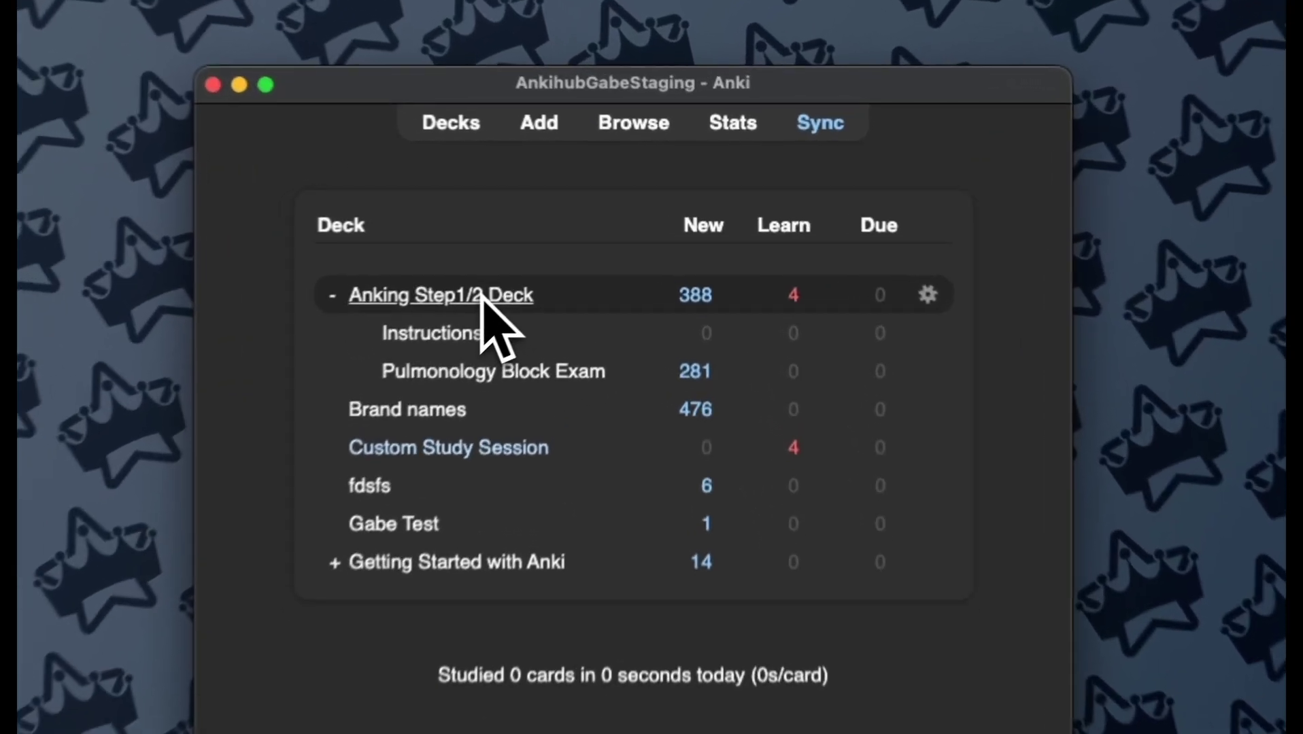
Step: Smart Search the Anking Step1/2 Deck for asthma with the preset resource filter cleared
click(556, 251)
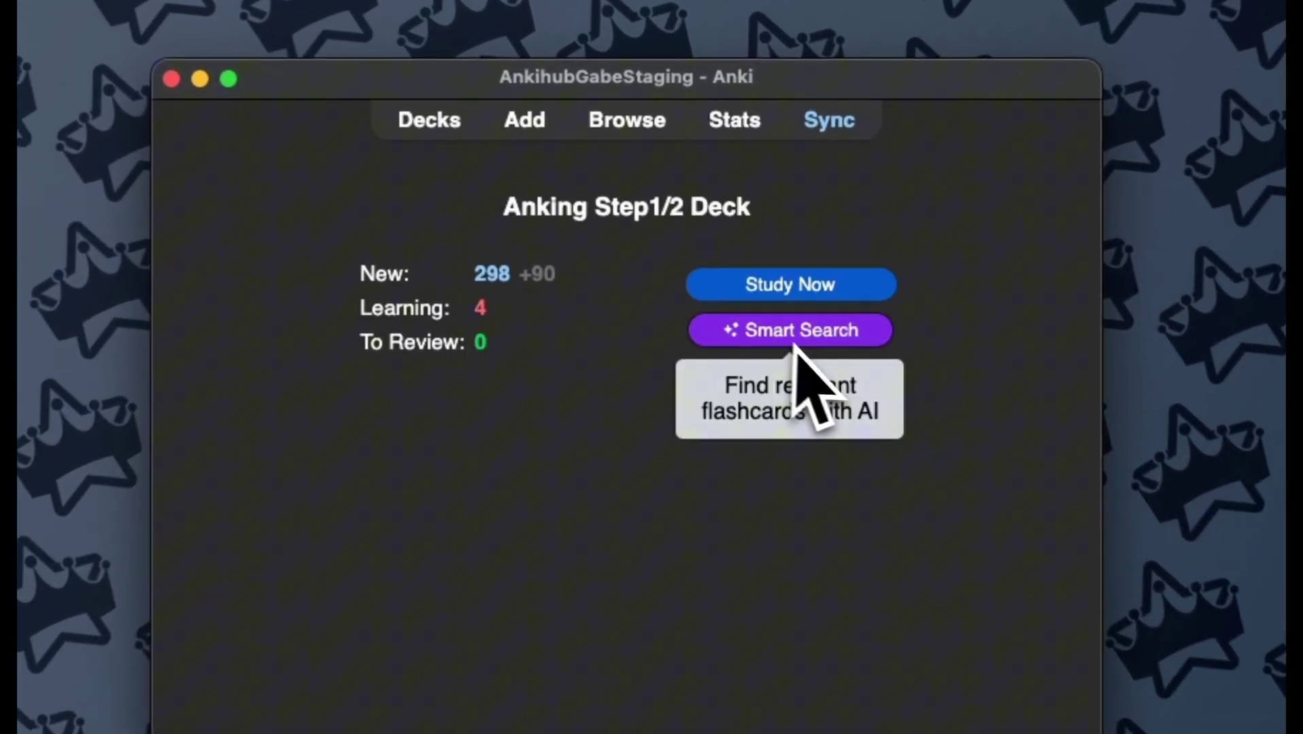
click(775, 333)
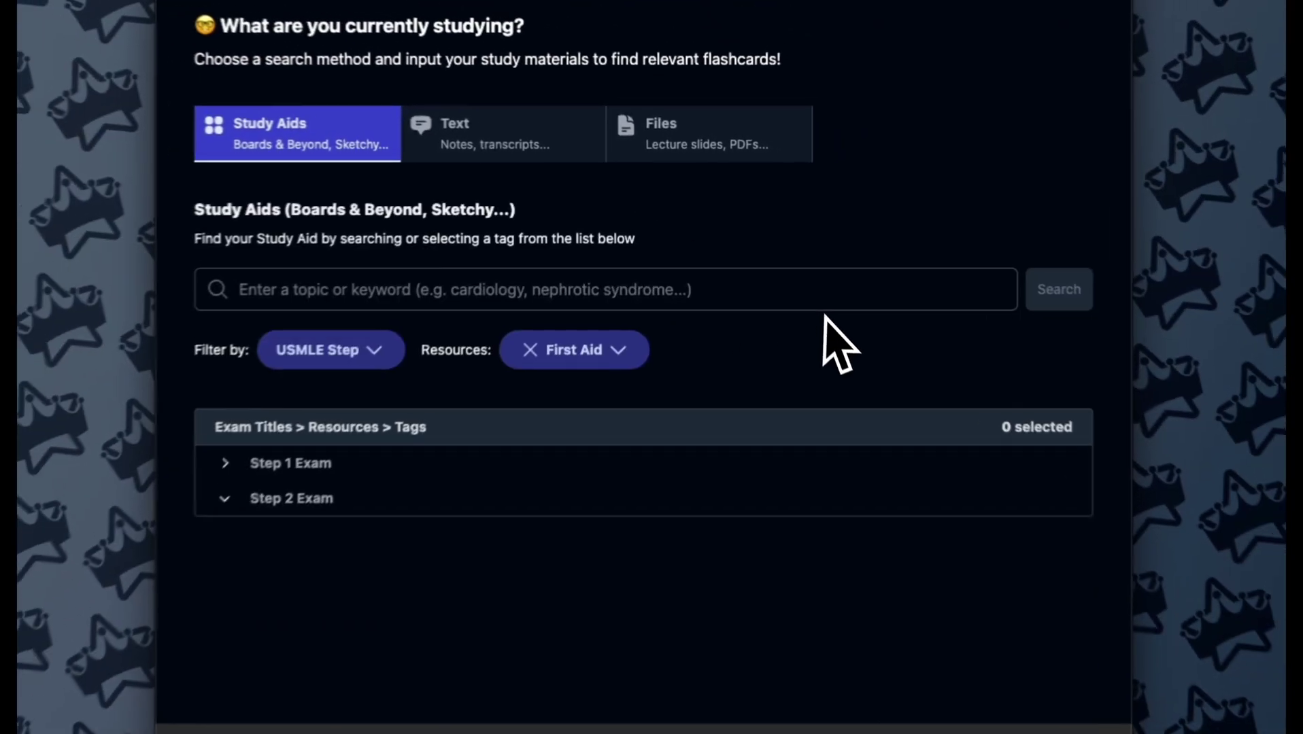
text(asthma)
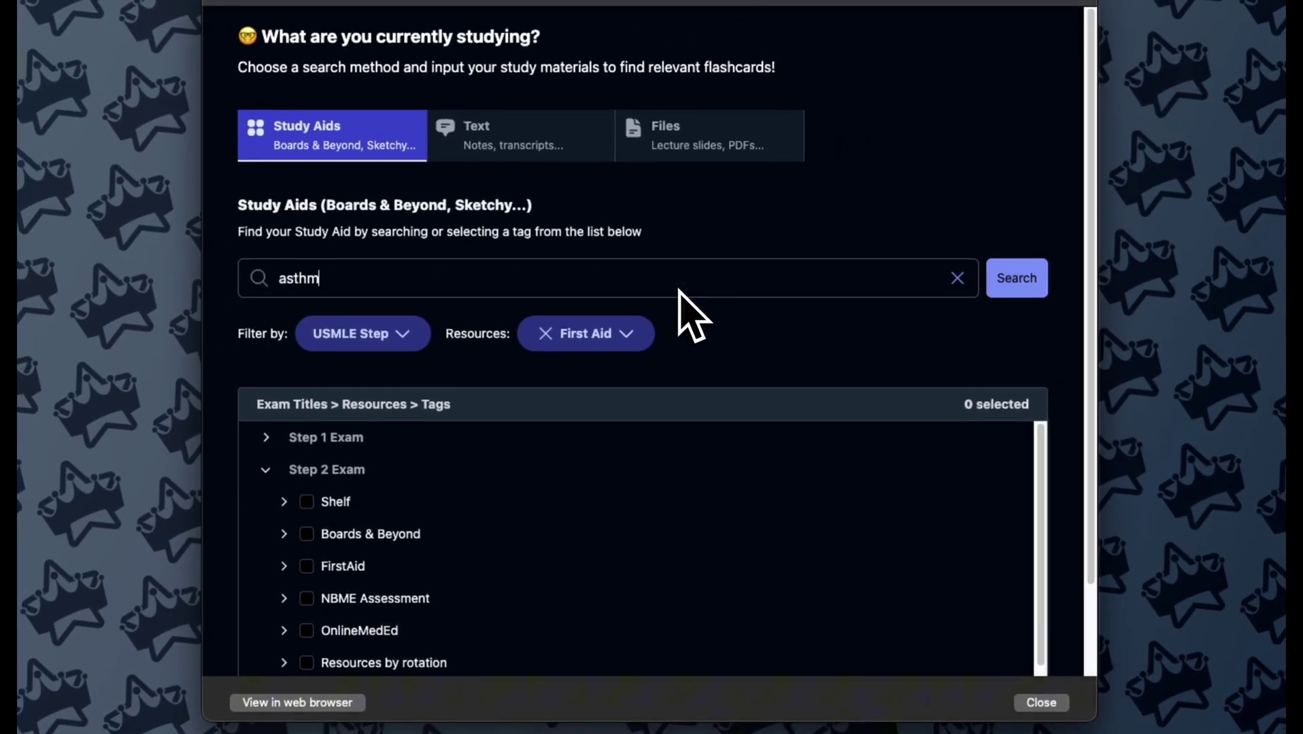
click(545, 333)
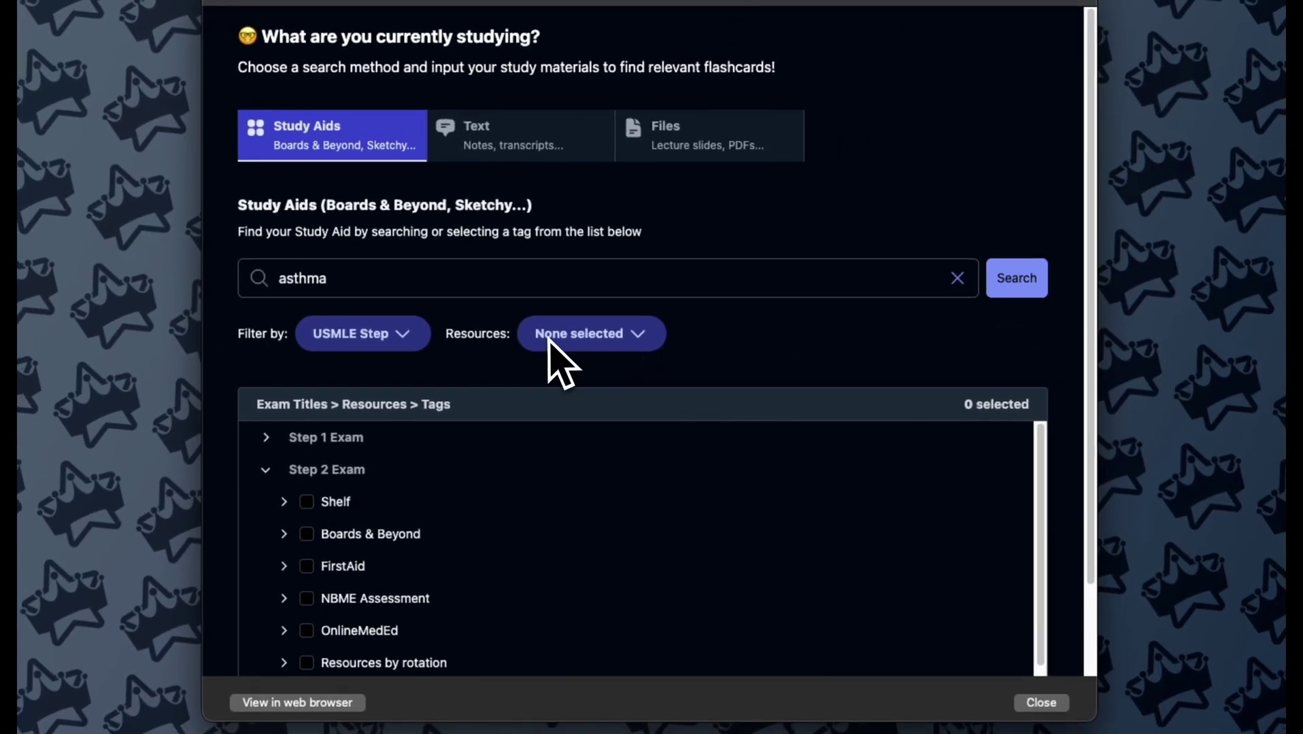
click(1004, 291)
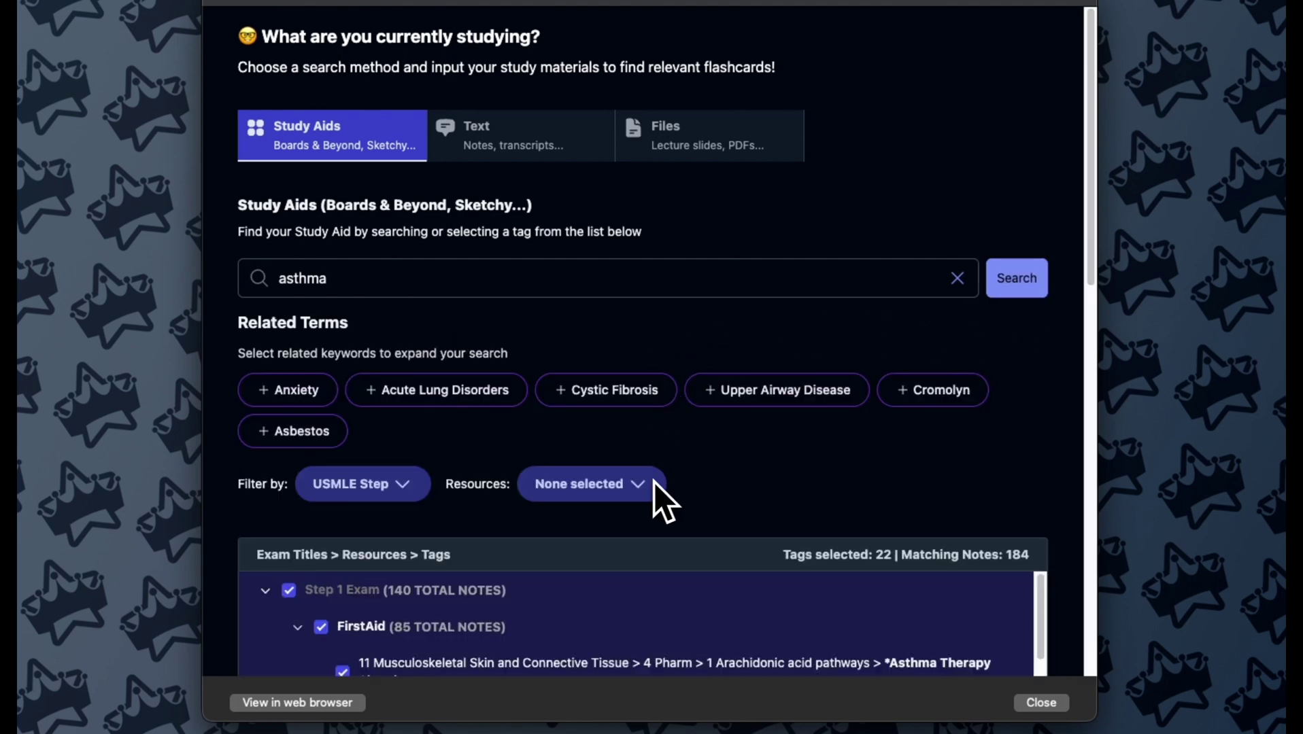
Step: Filter the asthma results to First Aid and Boards & Beyond, excluding Step 2 Exam tags
click(629, 484)
click(539, 537)
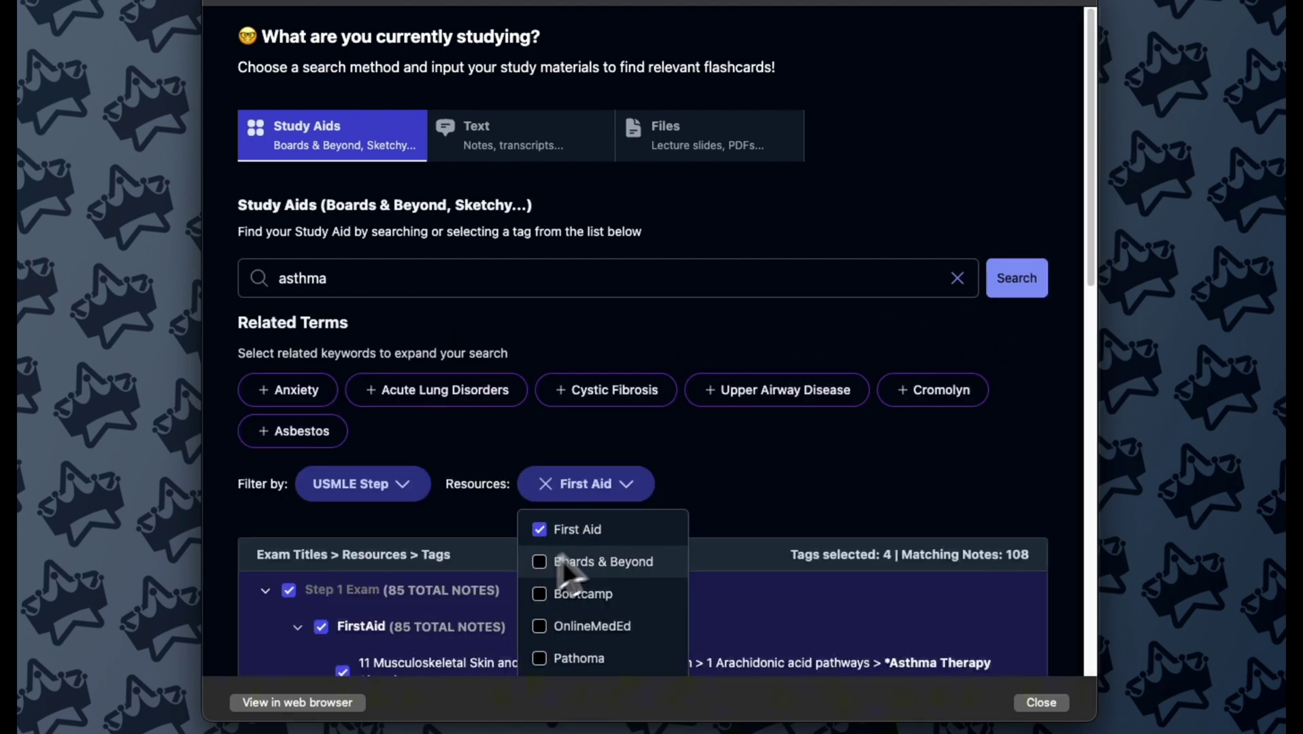
click(760, 520)
click(636, 488)
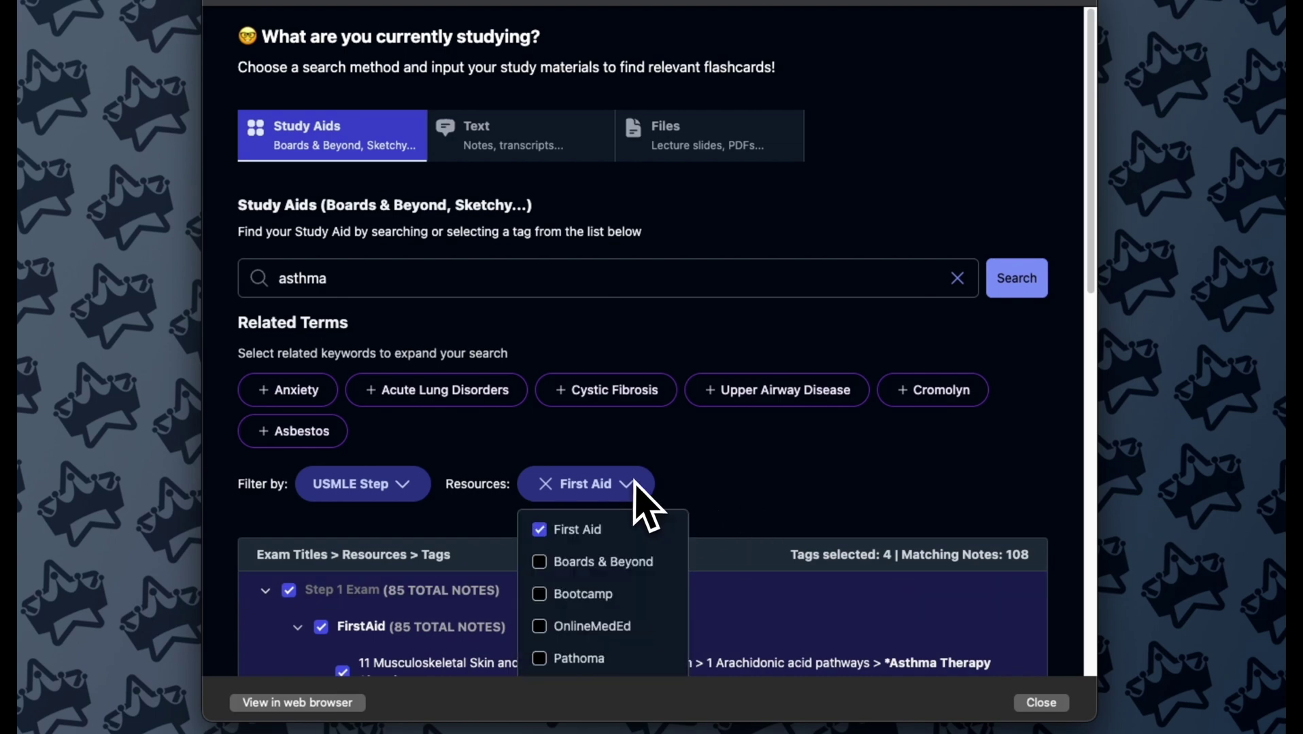
click(539, 561)
click(877, 499)
scroll(1076, 494, down, 8)
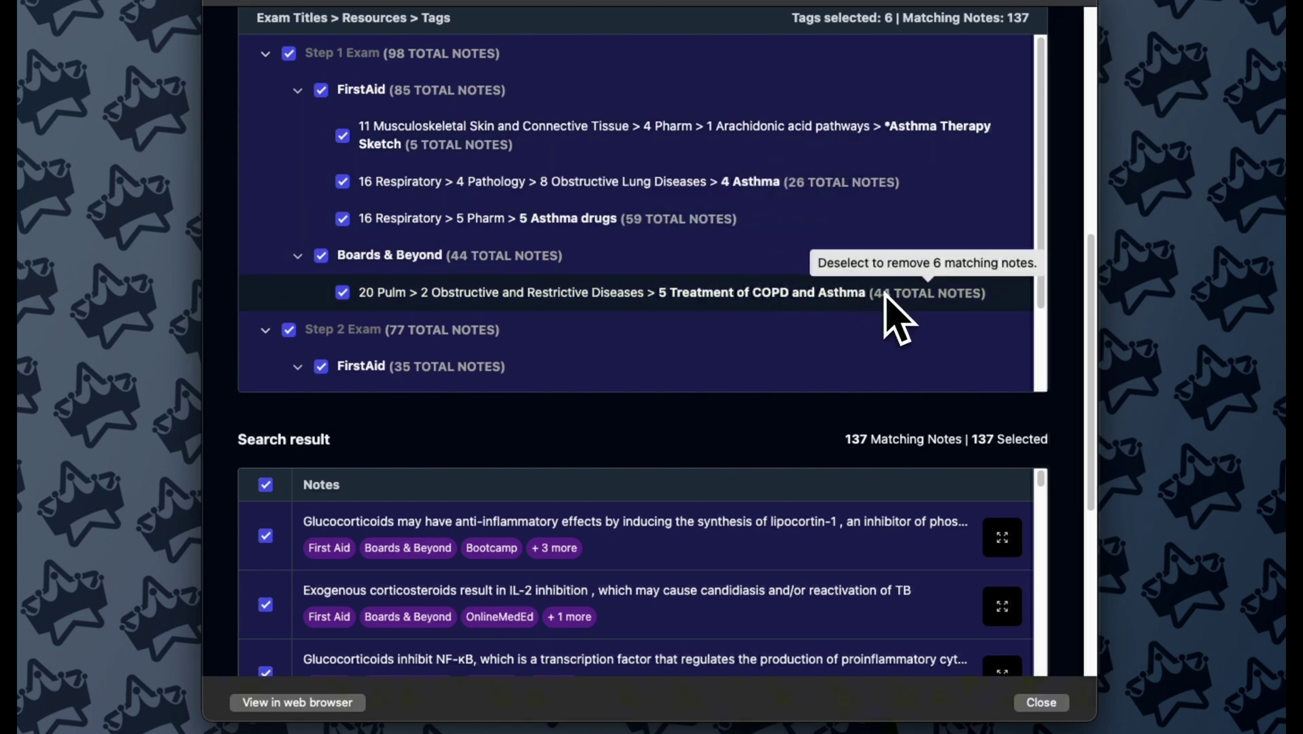
click(289, 330)
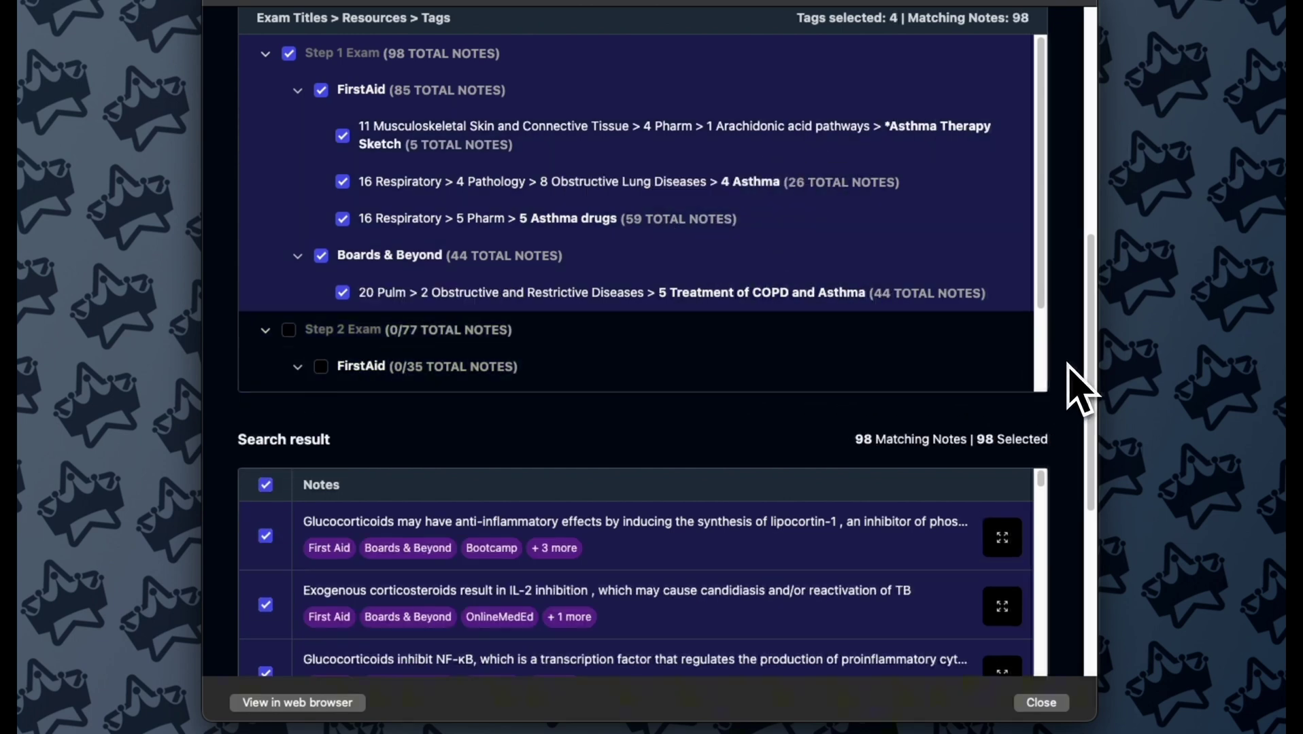
scroll(1082, 391, down, 10)
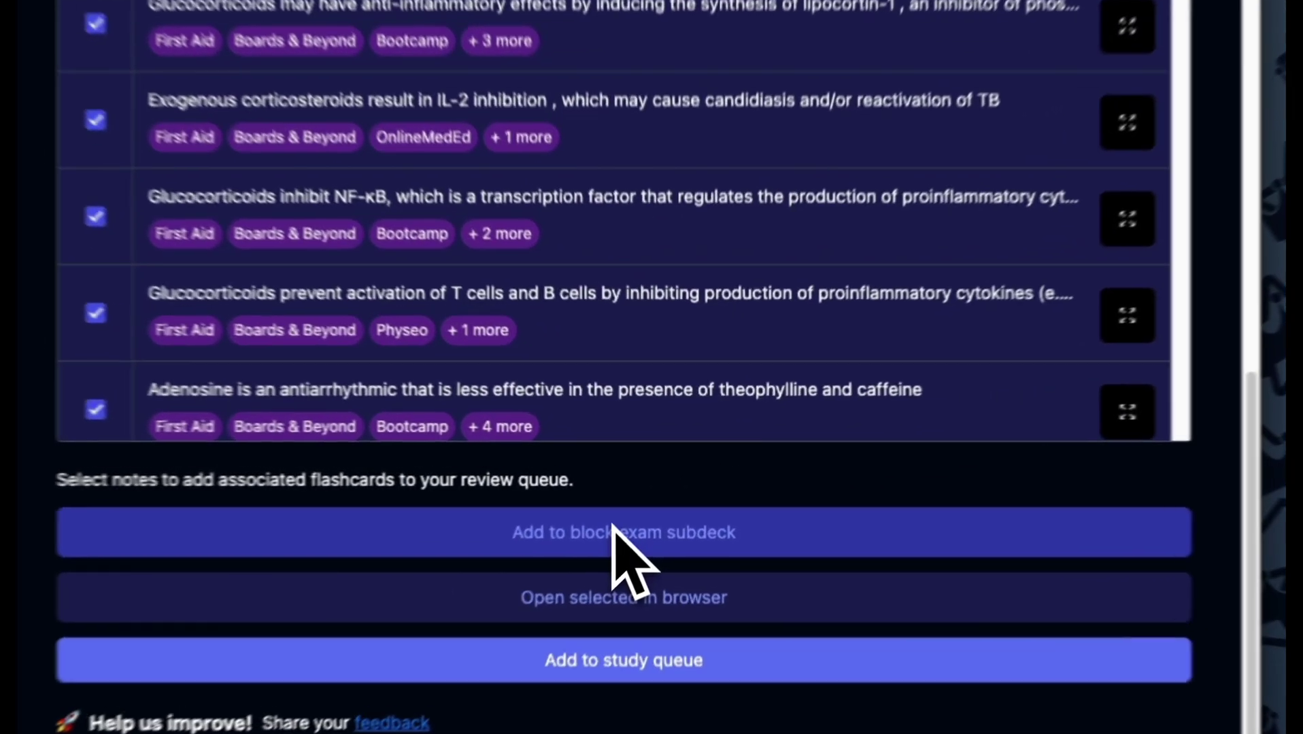
Step: Add the asthma notes to the existing Pulmonology Block Exam subdeck
click(636, 512)
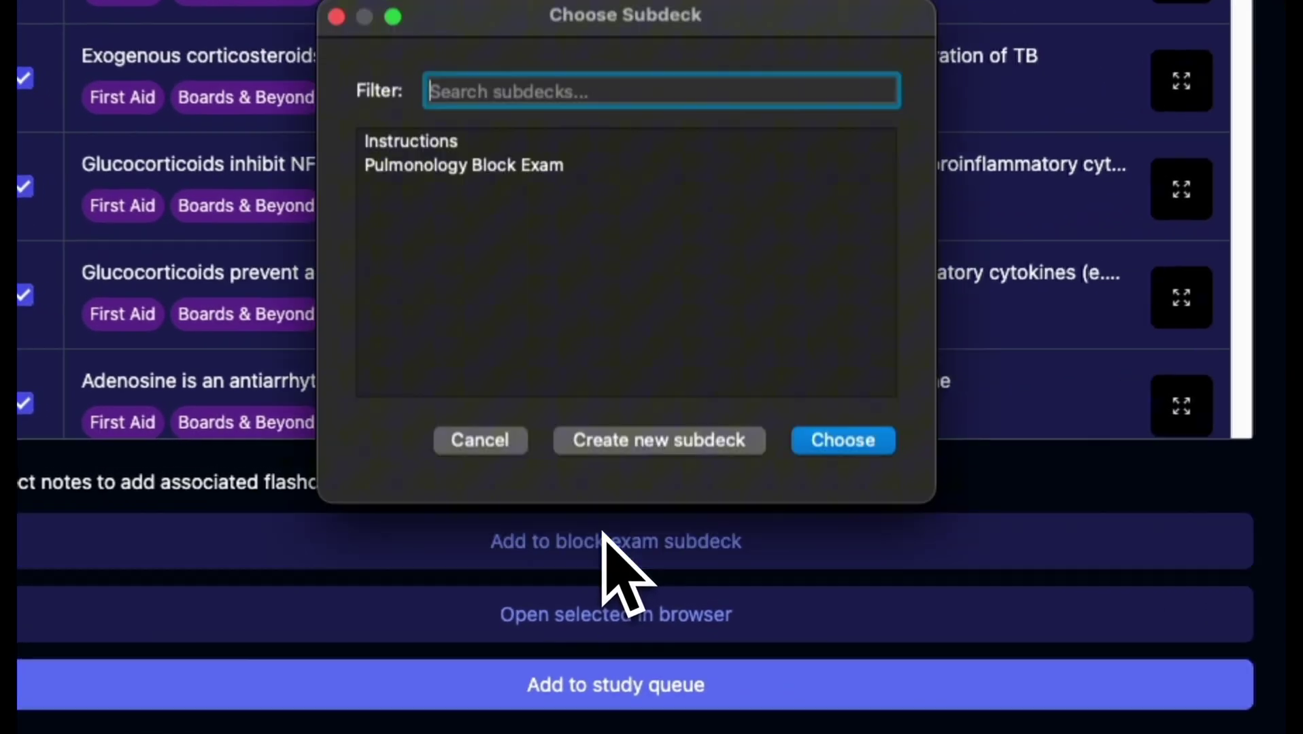
click(552, 163)
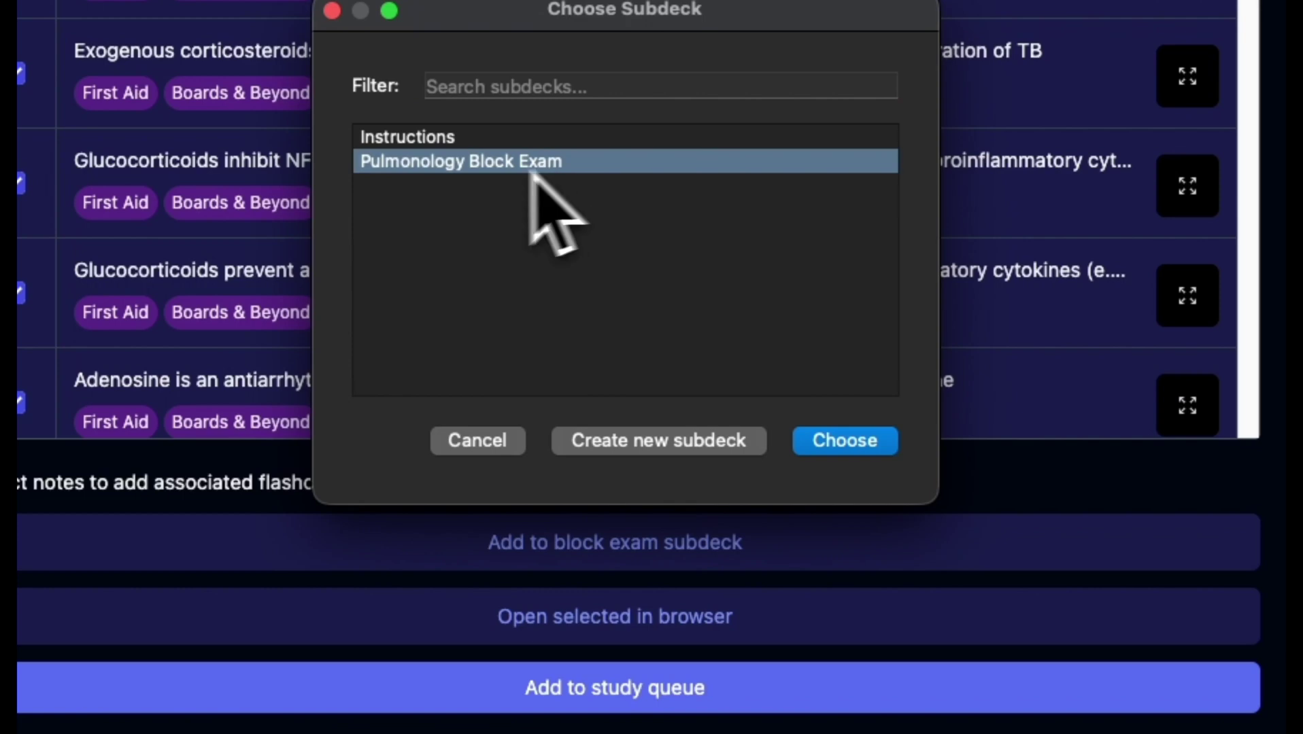
click(856, 439)
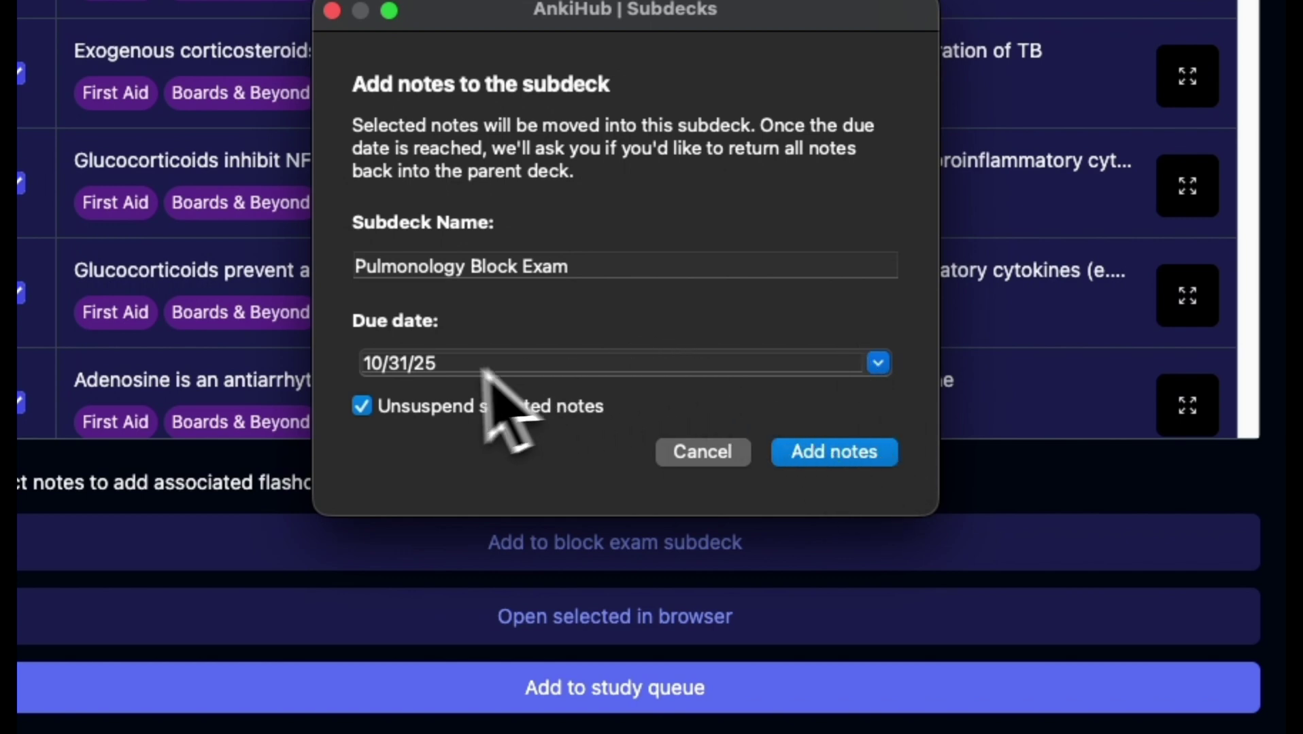
click(840, 461)
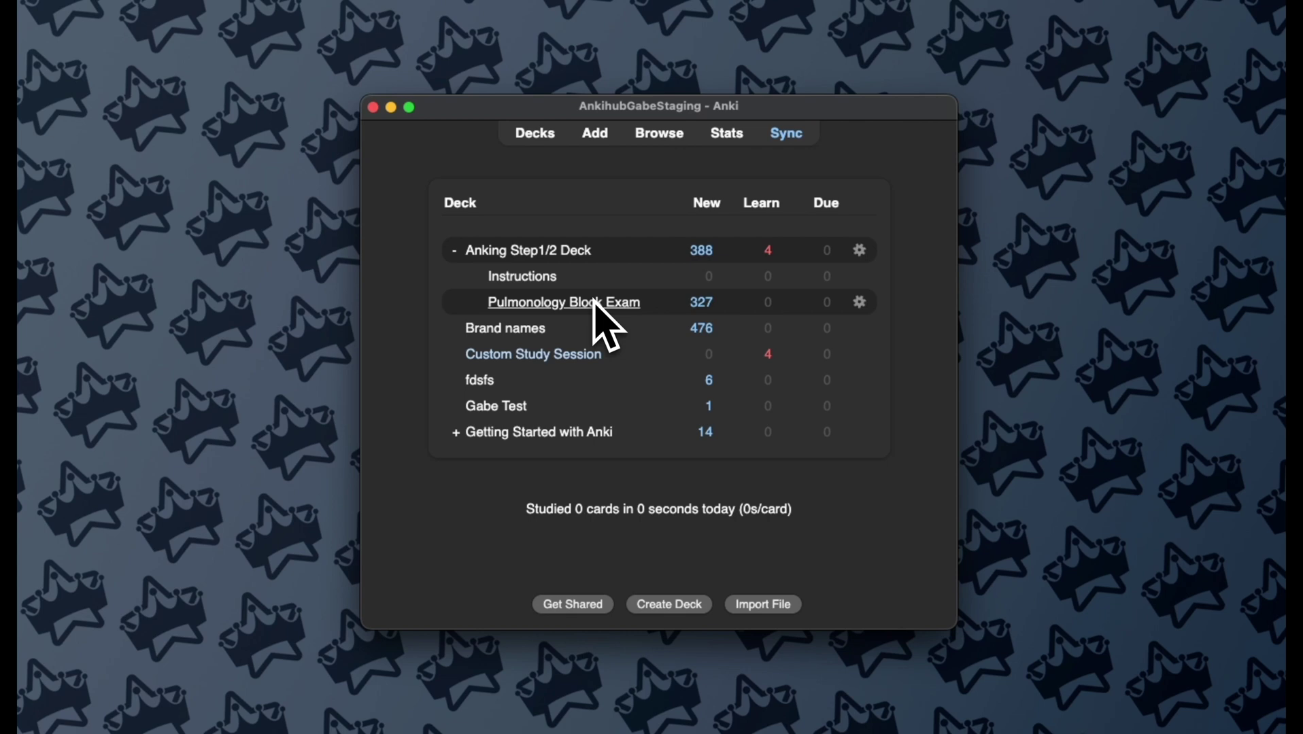
Step: Open the Pulmonology Block Exam subdeck from the deck list
click(595, 302)
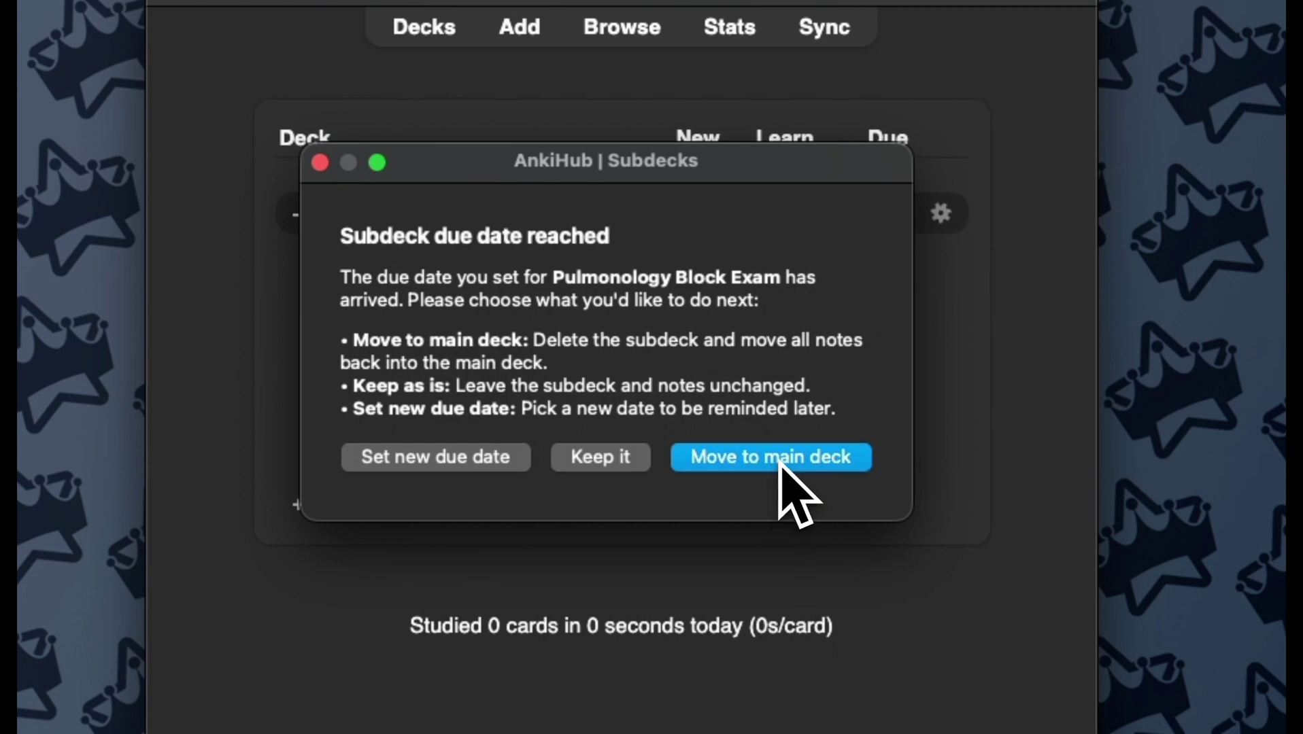
Step: Move the Pulmonology Block Exam notes back into the main deck
click(779, 464)
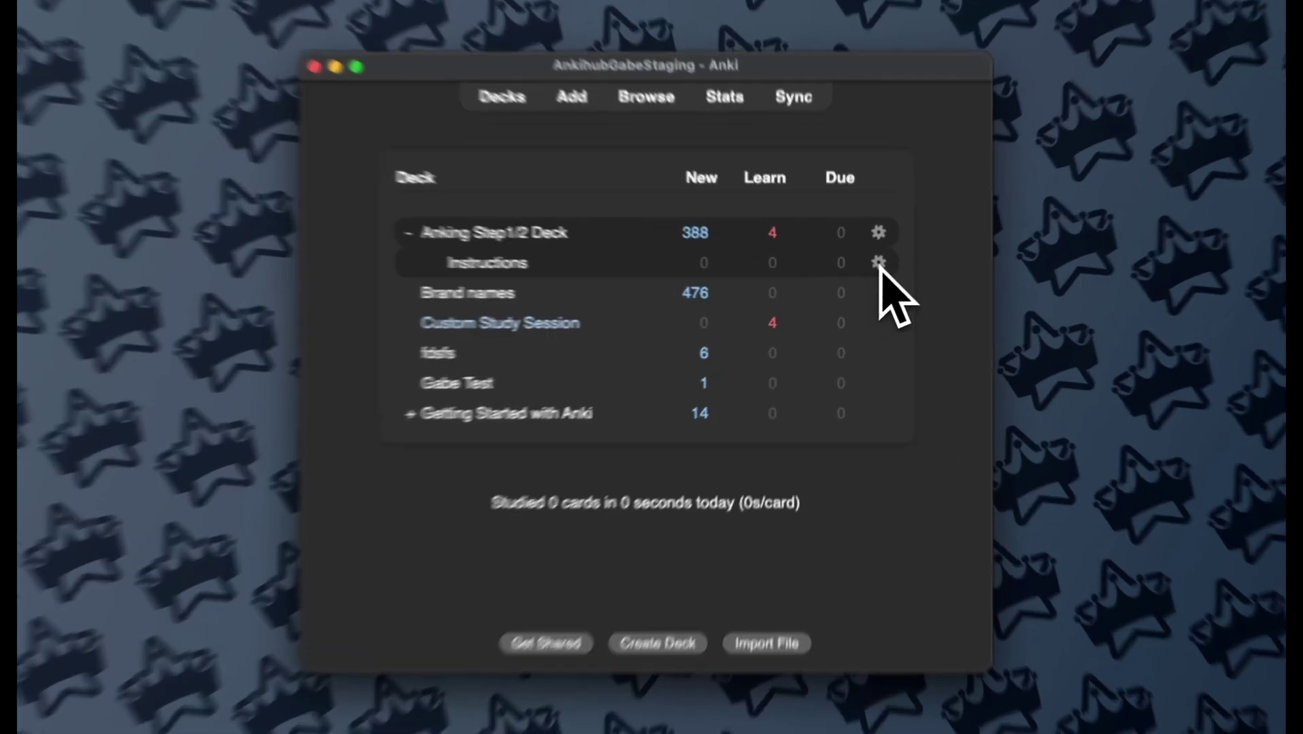
click(874, 270)
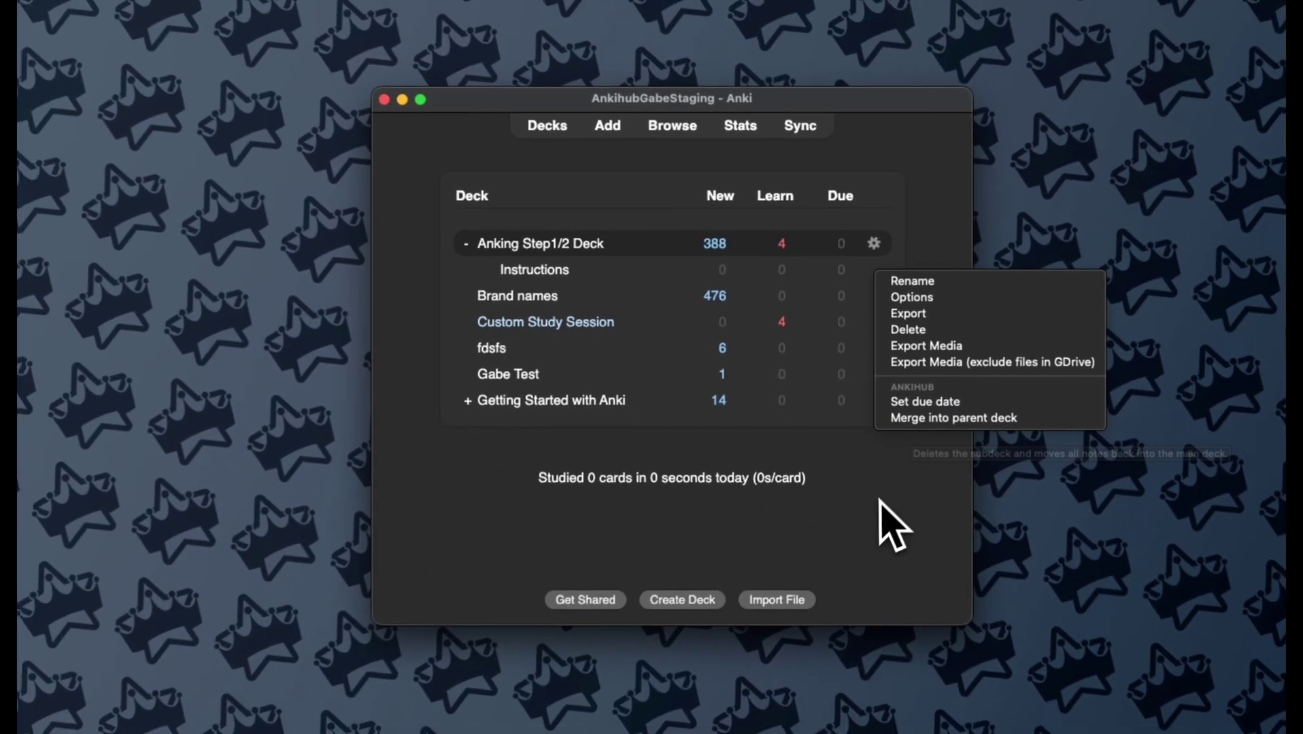
click(923, 658)
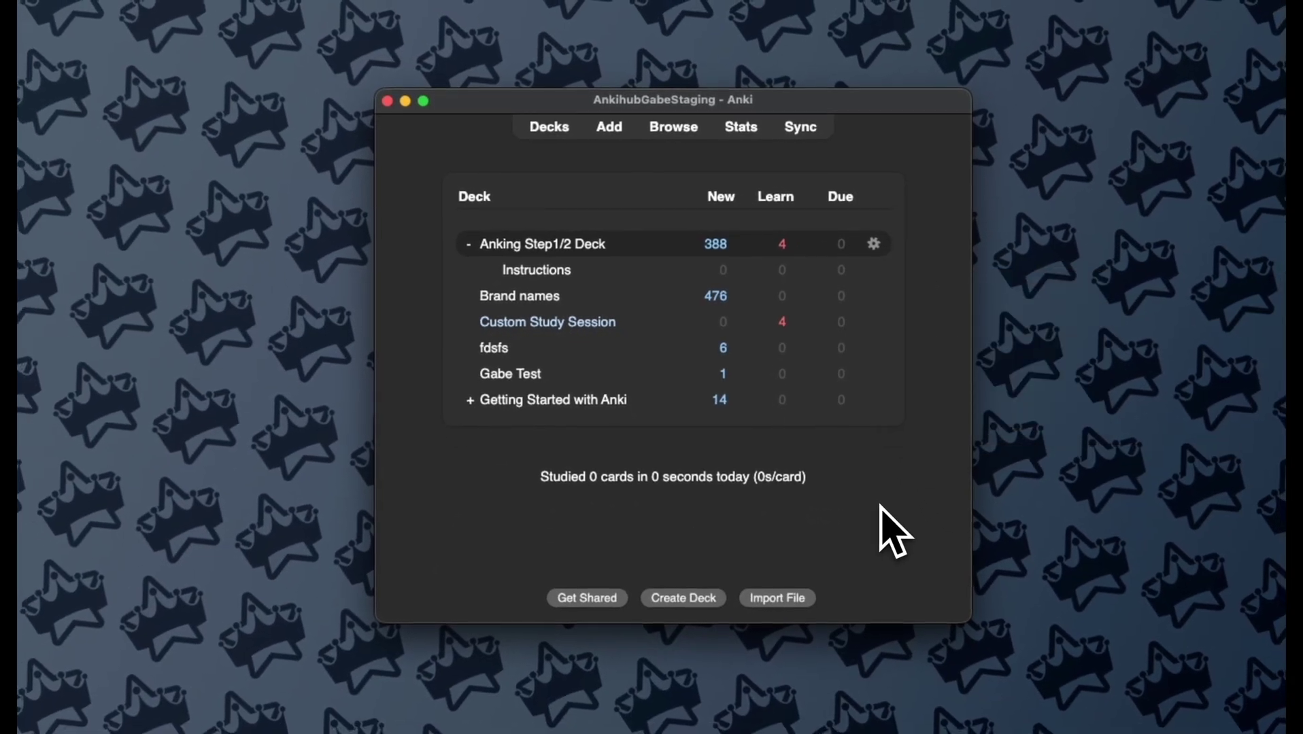